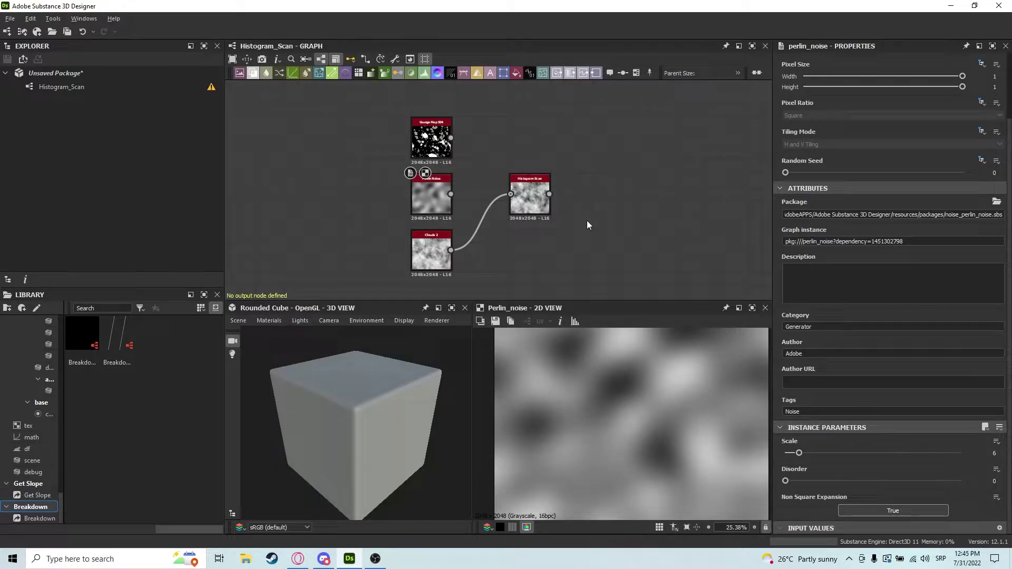
Preview the unconnected Histogram Scan node's all-black output in the 2D view.
drag(576, 124, 324, 277)
click(563, 117)
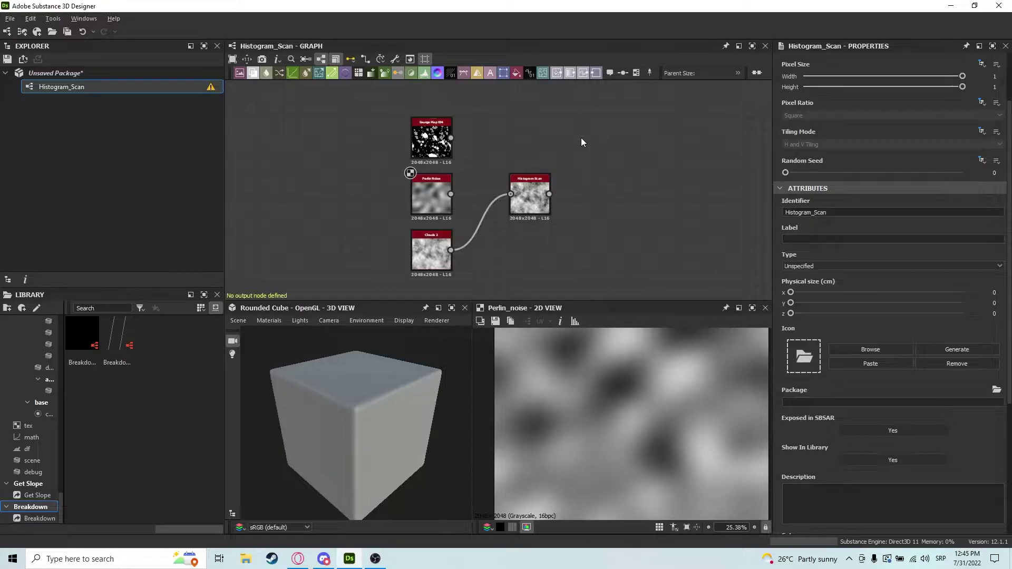
scroll(568, 175, up, 2)
click(493, 224)
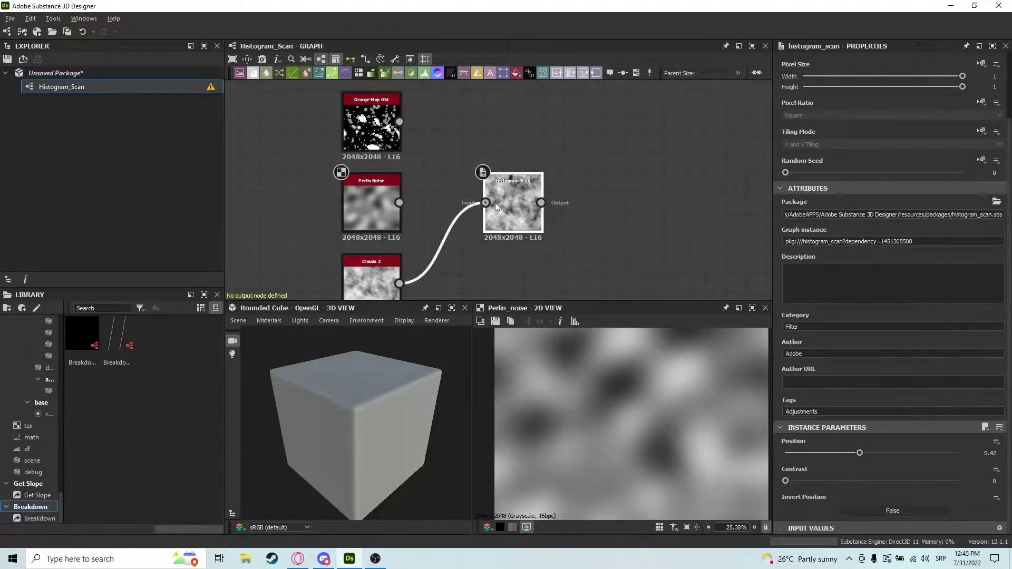
double_click(489, 204)
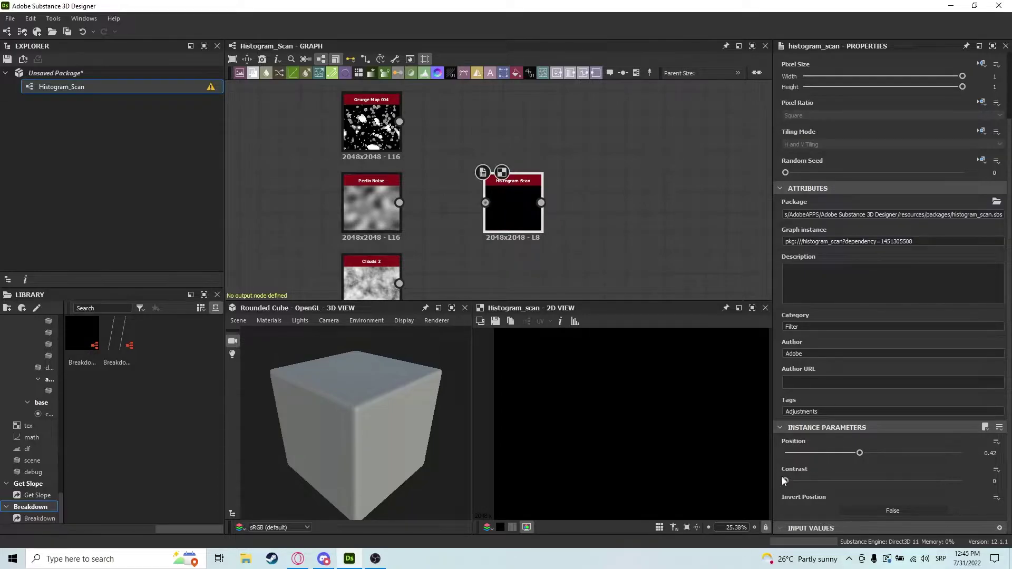
Wire Perlin Noise into Histogram Scan and test Position 0.74 and different Contrast values.
drag(788, 483, 795, 481)
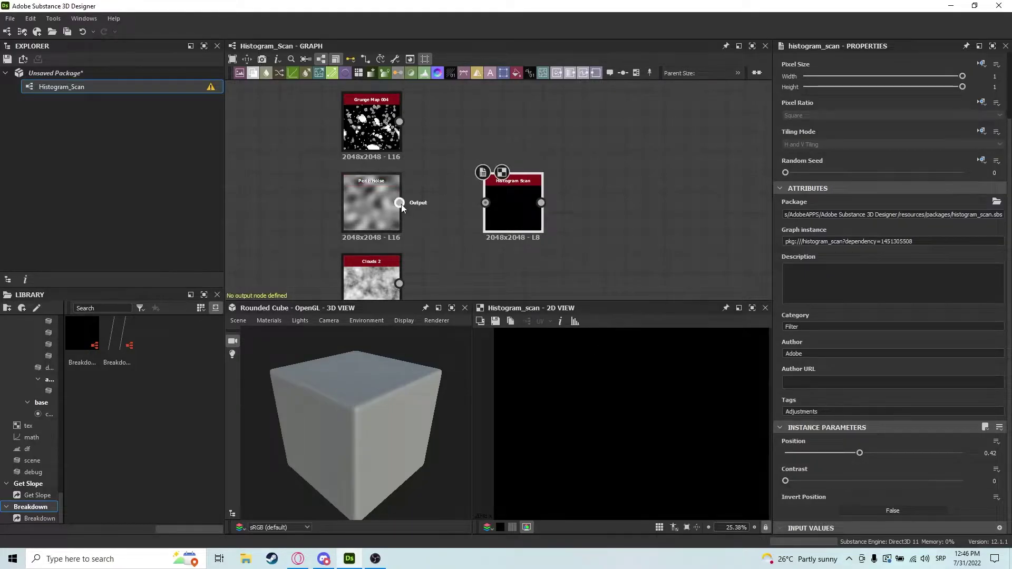
drag(399, 203, 515, 217)
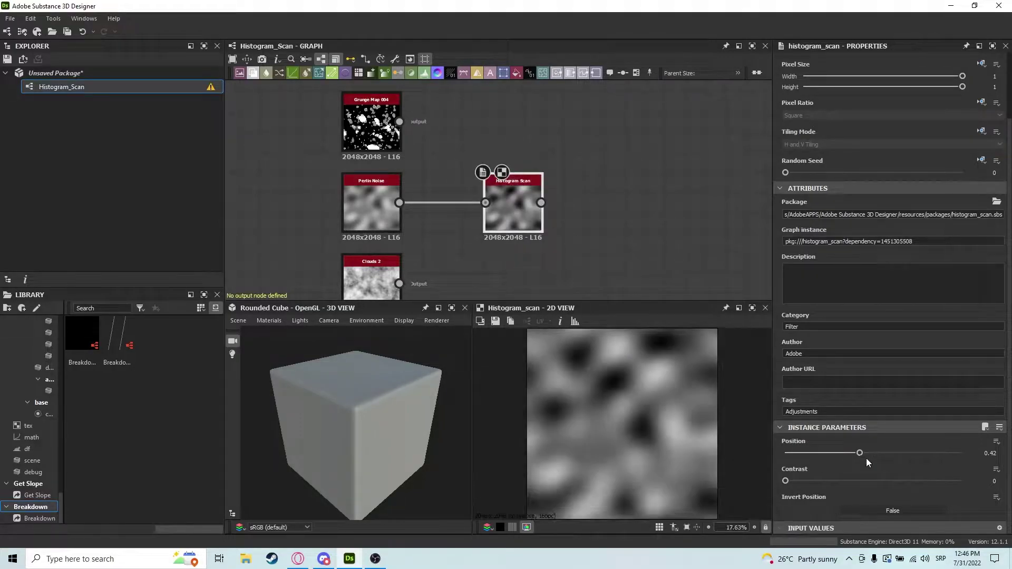
drag(859, 455, 917, 465)
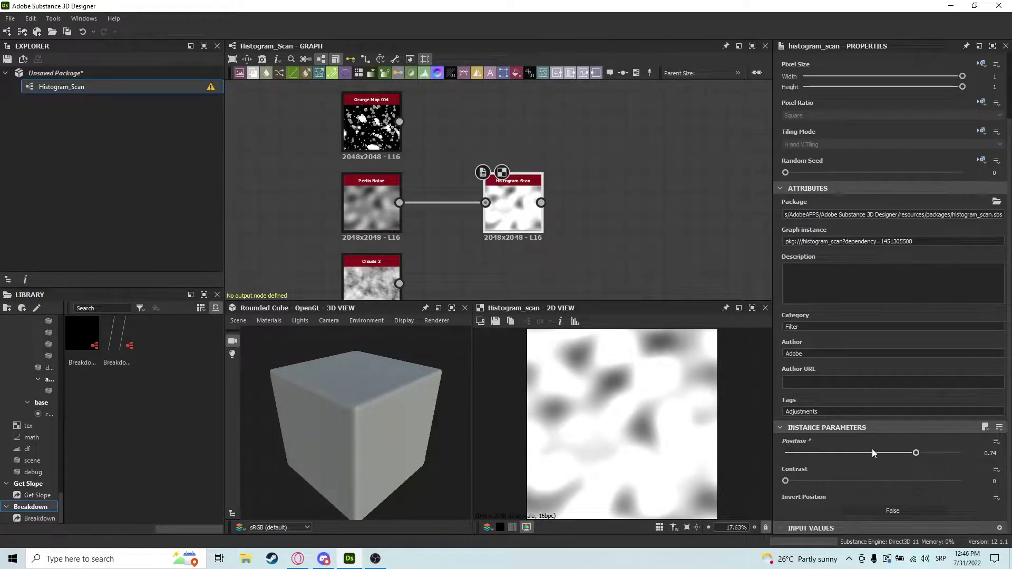
drag(799, 485, 991, 496)
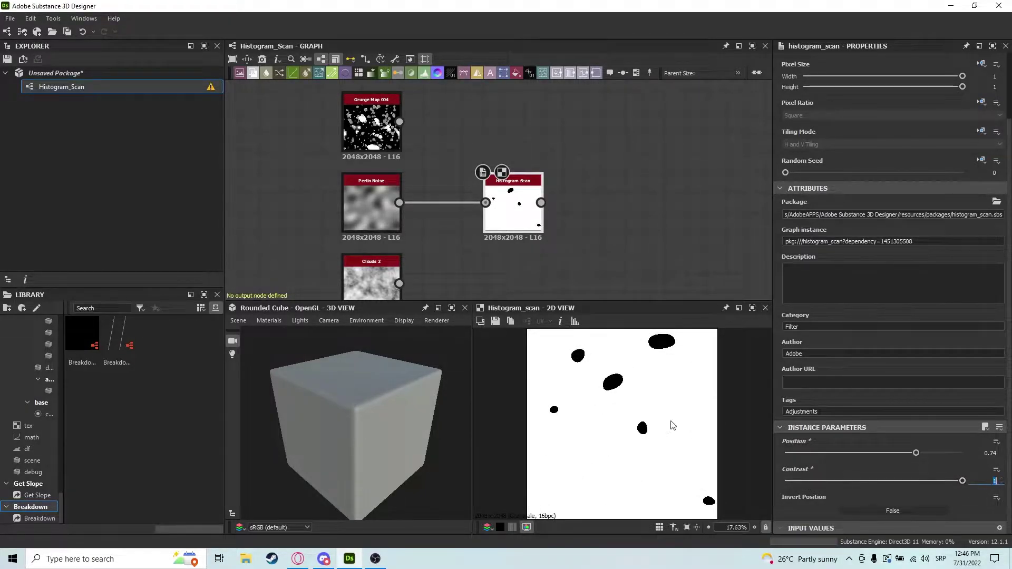
scroll(632, 401, up, 3)
scroll(619, 391, down, 2)
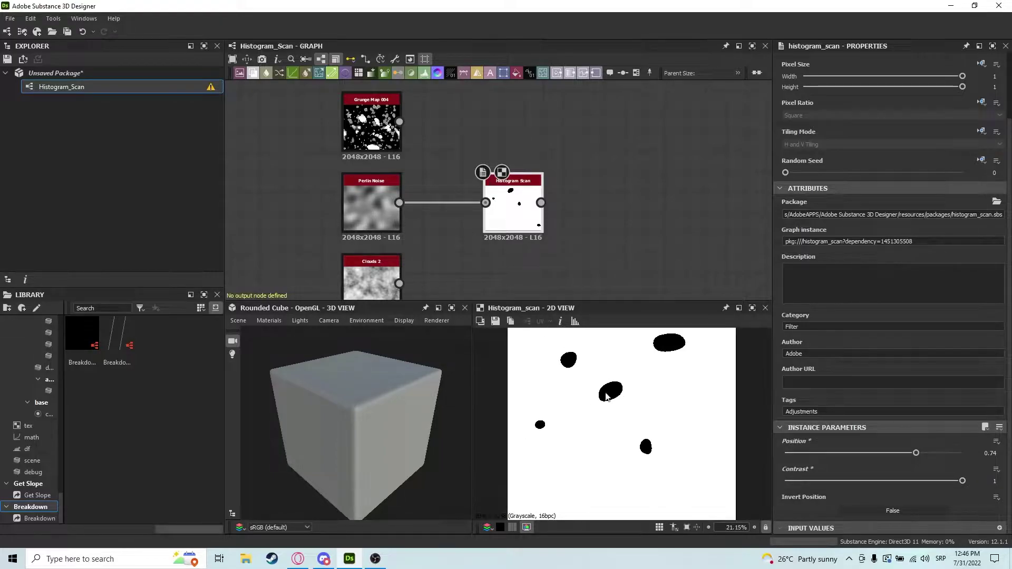
drag(929, 453, 863, 454)
scroll(642, 392, down, 1)
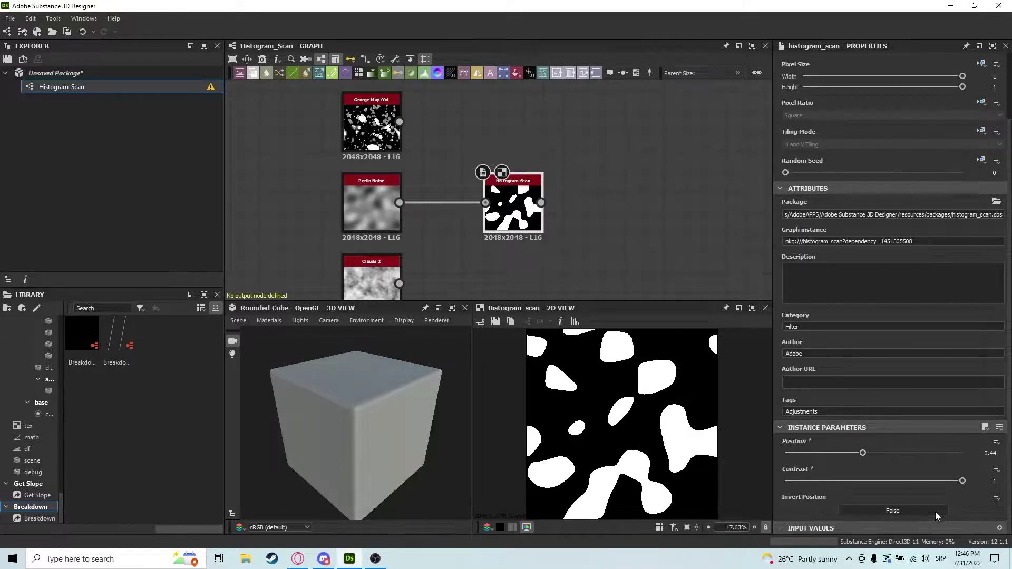
drag(942, 484, 918, 485)
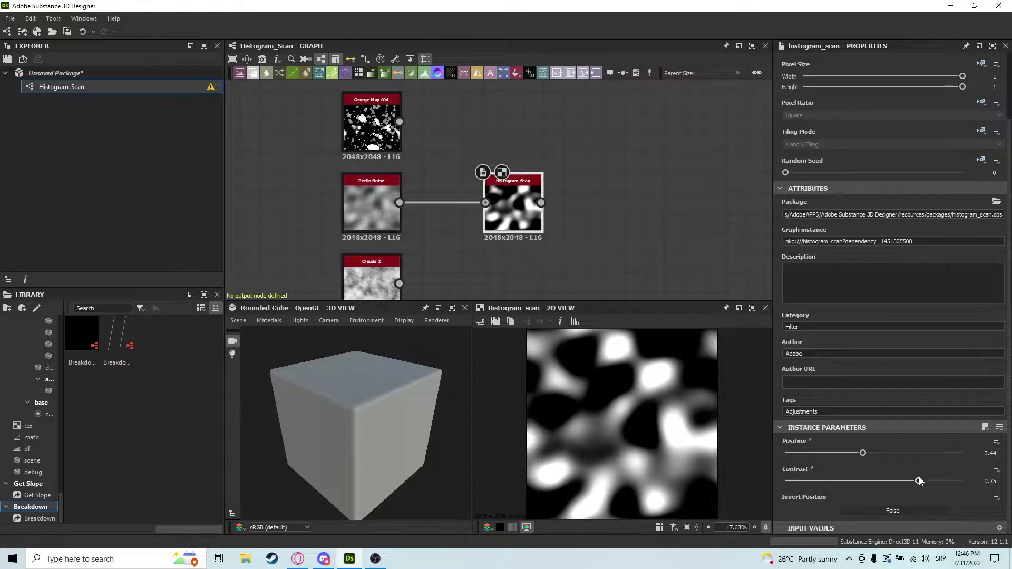
Swap the scan input to Clouds 2 and set Position and Contrast to 0.22.
drag(399, 283, 485, 203)
drag(872, 457, 823, 453)
drag(917, 481, 998, 489)
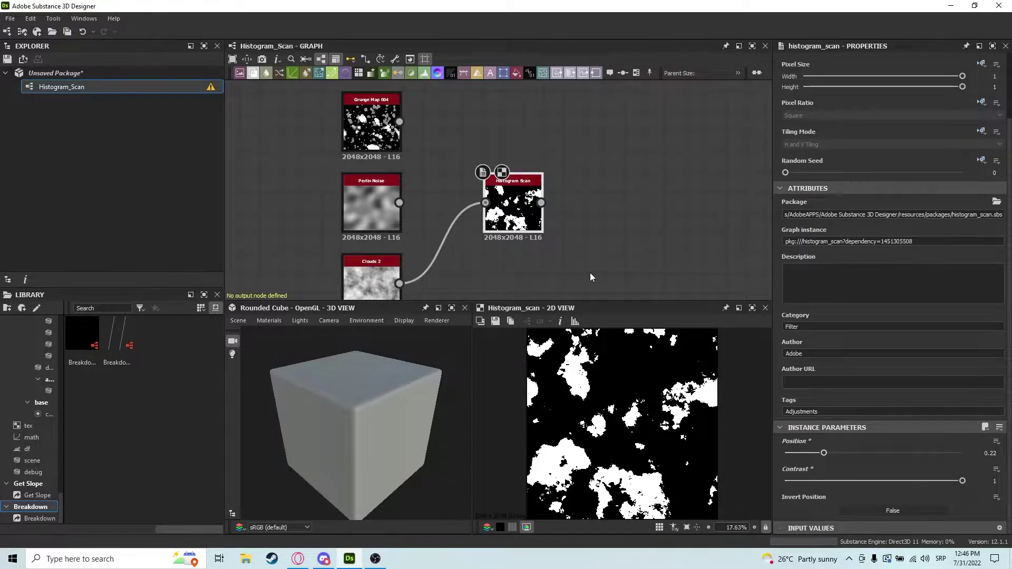
Raise the scan Position to about 0.31 and return Contrast to 0 for soft blobs.
drag(825, 453, 840, 453)
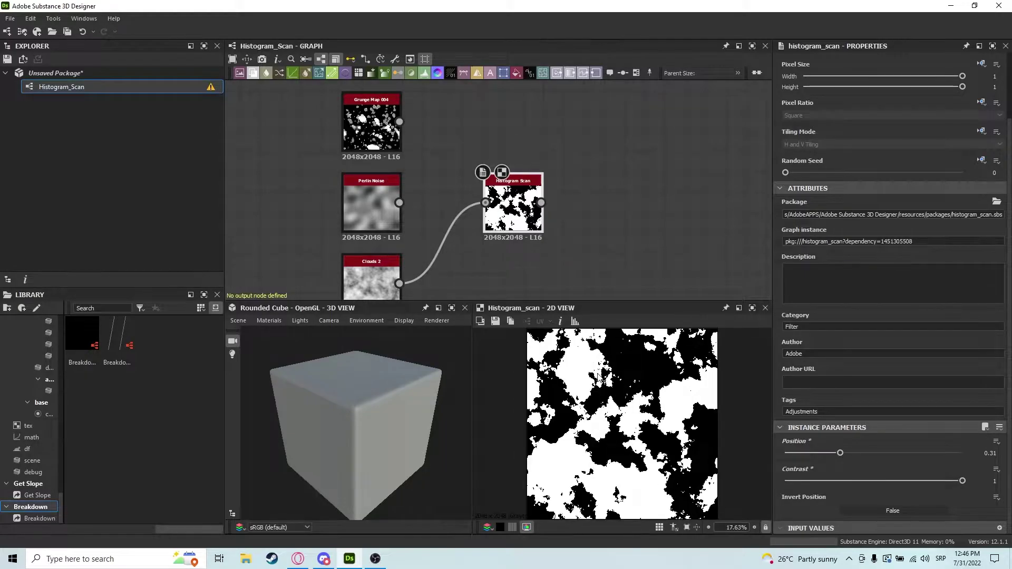
drag(870, 482, 749, 481)
Reconnect Perlin Noise to Histogram Scan at Contrast 1 and Position 0.47, then select Grunge Map 004.
double_click(350, 210)
drag(399, 203, 485, 203)
double_click(522, 217)
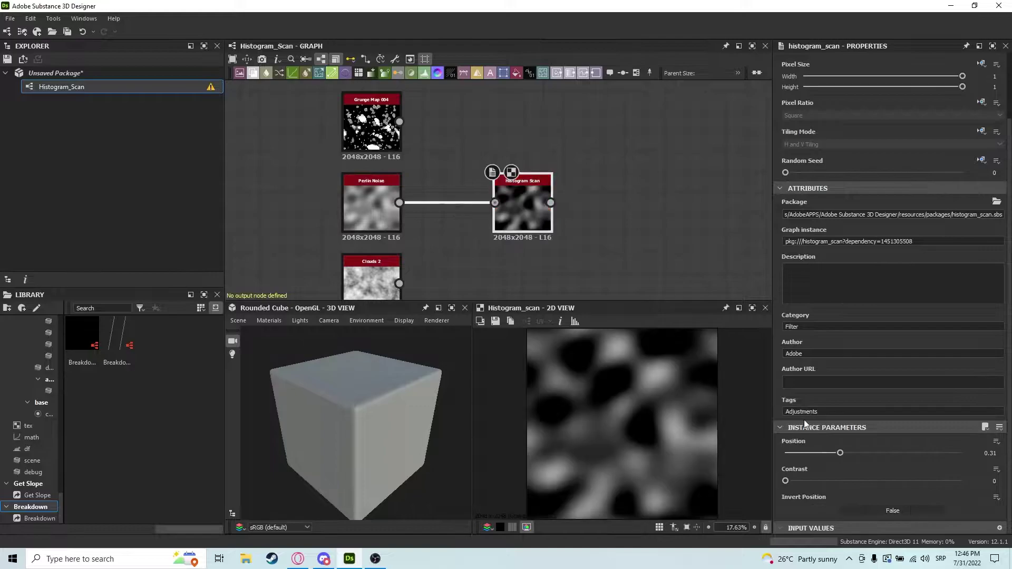
drag(786, 482, 972, 483)
drag(847, 455, 870, 460)
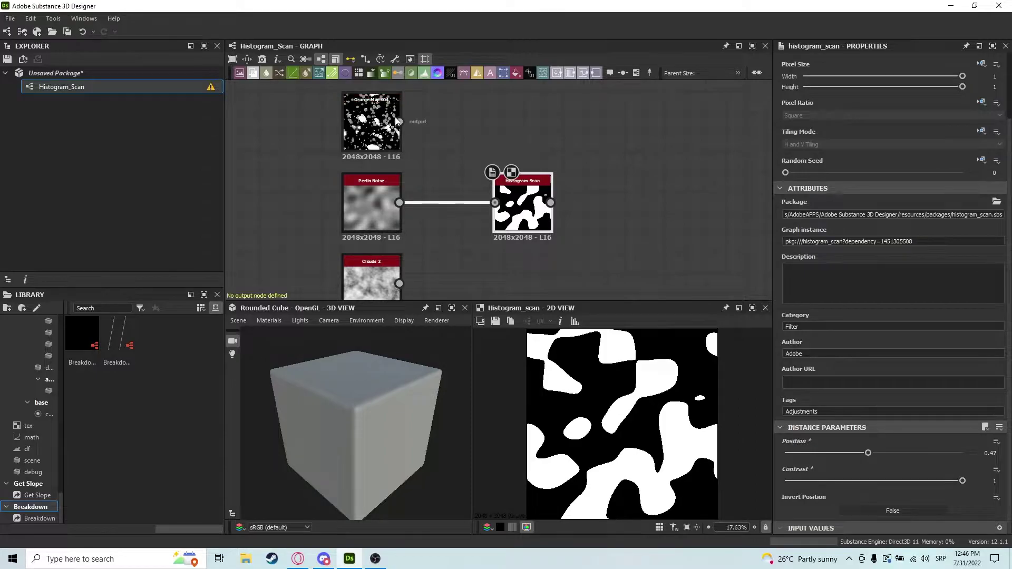
drag(397, 121, 476, 154)
click(364, 129)
Feed Grunge Map 004 into Histogram Scan at Position 1 and compare it with the source grunge.
drag(400, 122, 494, 203)
click(529, 206)
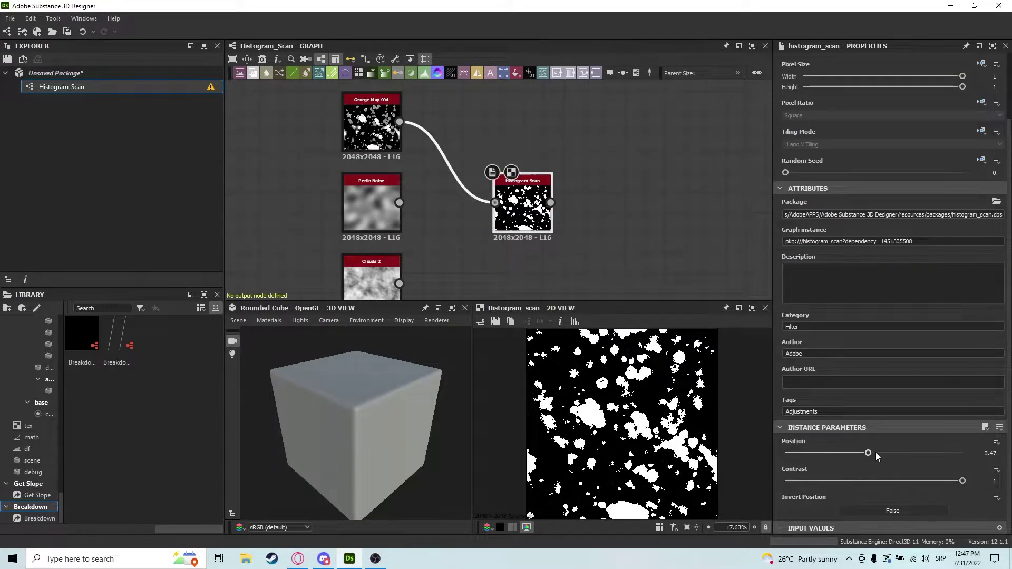
drag(876, 452, 983, 463)
scroll(605, 388, up, 3)
scroll(606, 388, up, 3)
click(398, 152)
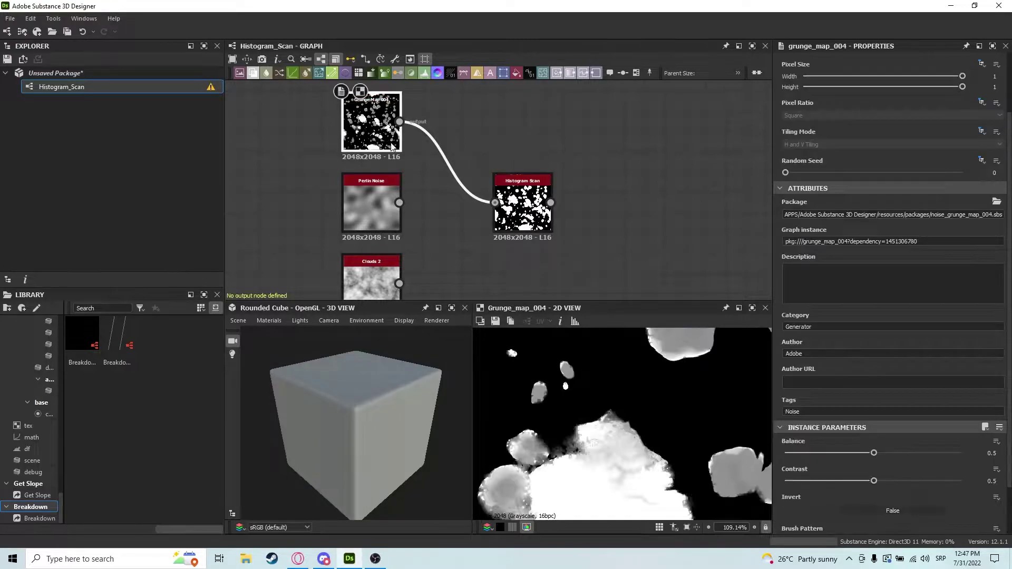
click(522, 208)
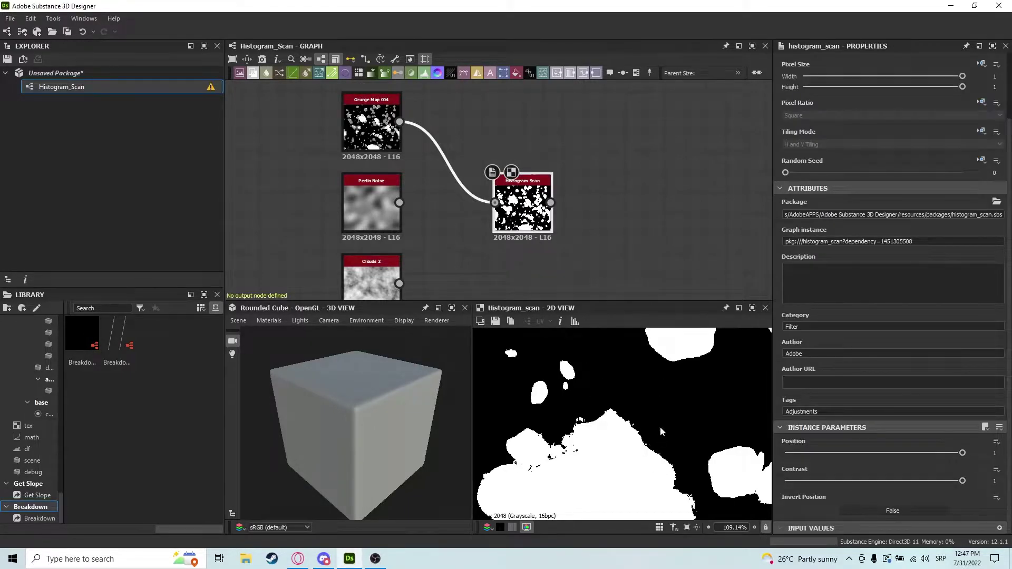
scroll(663, 428, down, 7)
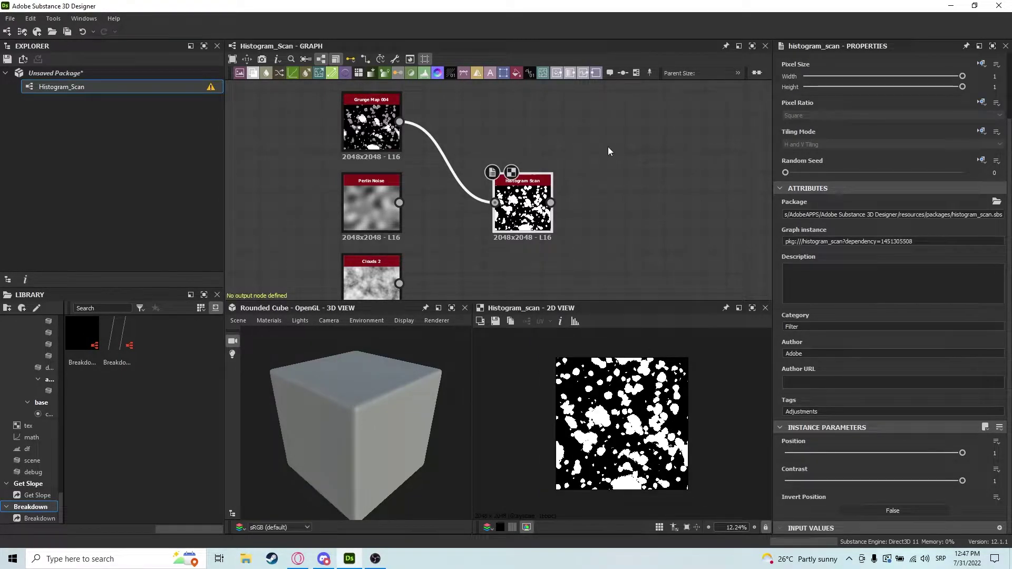
scroll(616, 149, down, 1)
drag(619, 126, 385, 289)
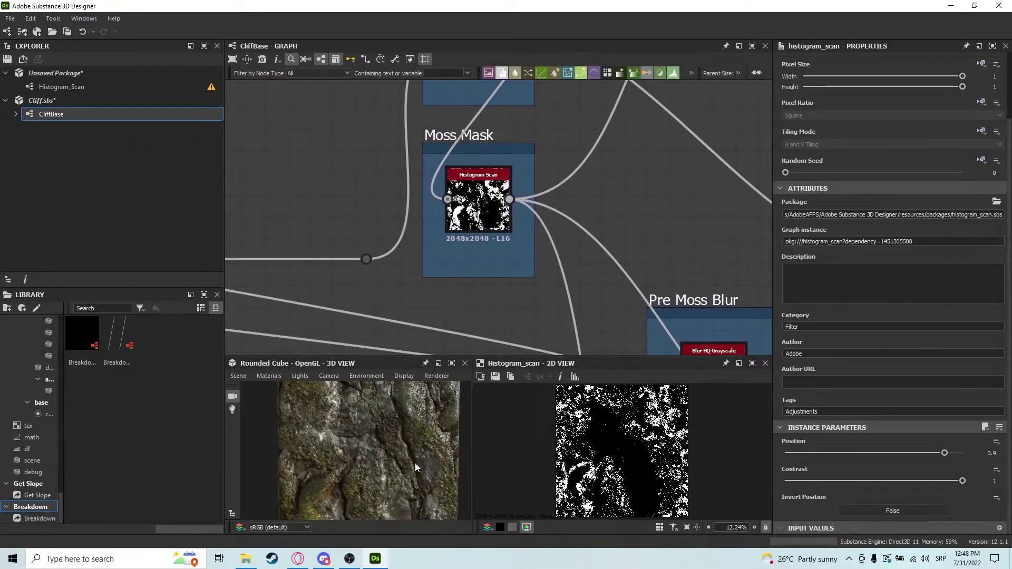
Inspect the cliff material on the cube and preview the Blend node above Moss Mask.
scroll(415, 461, down, 3)
drag(423, 454, 351, 441)
middle_drag(569, 192, 603, 278)
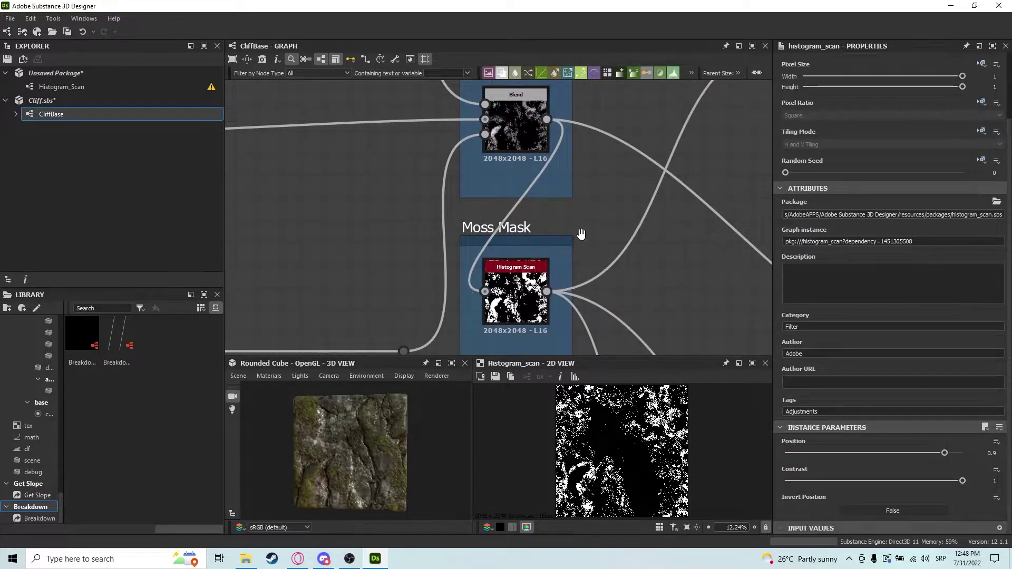
middle_drag(580, 230, 551, 239)
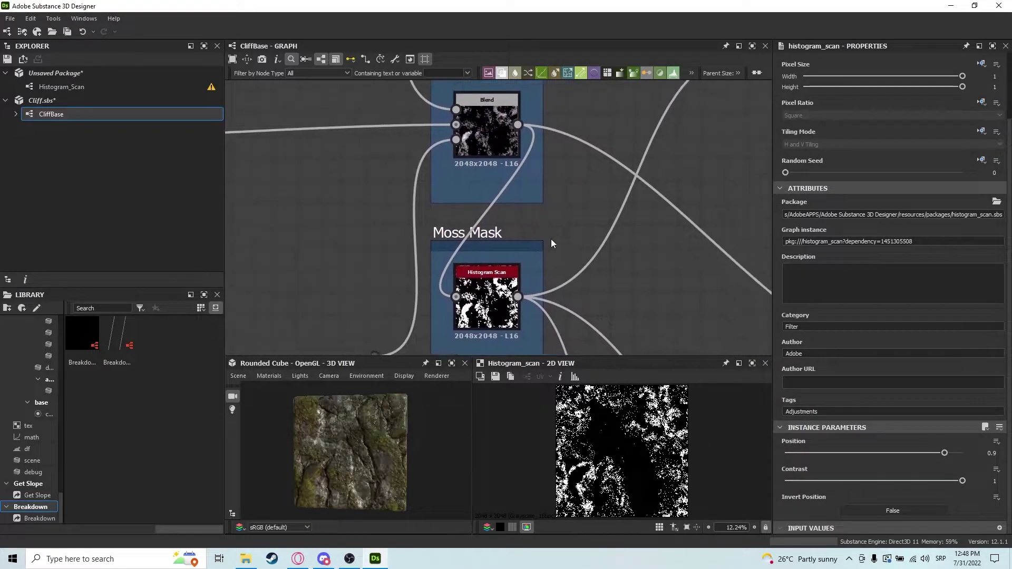
click(486, 135)
scroll(626, 496, up, 5)
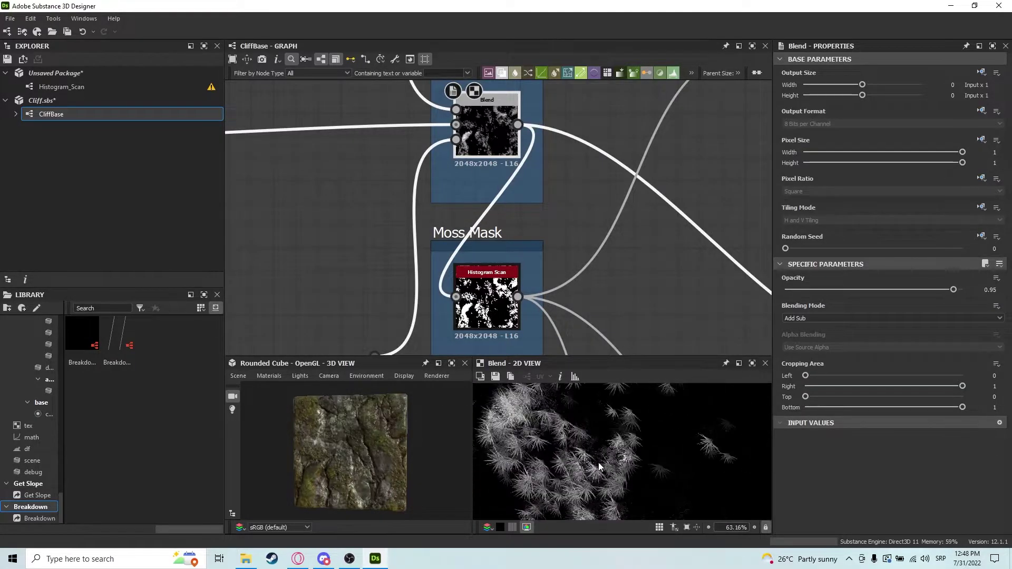
scroll(578, 450, down, 2)
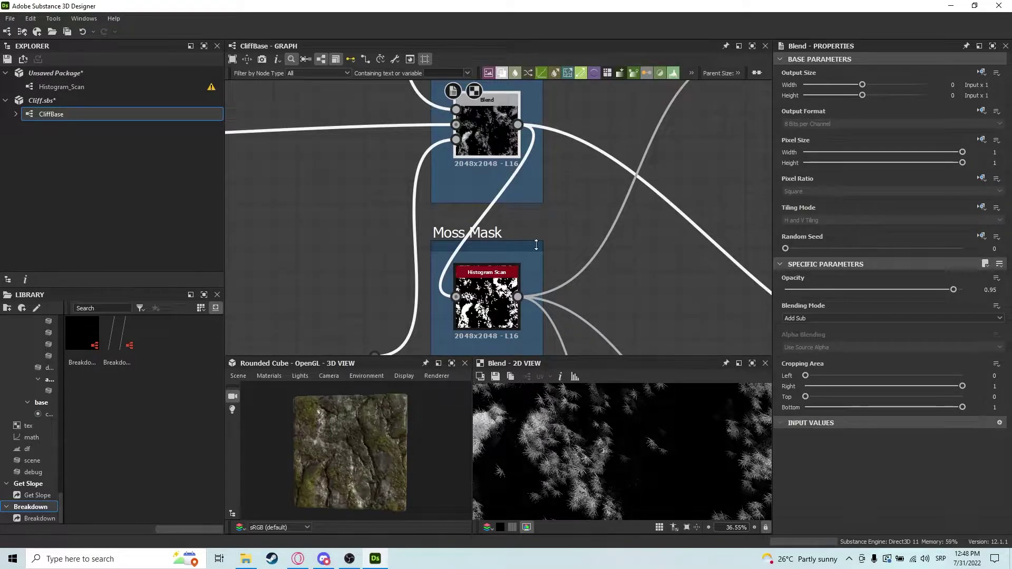
Show the Moss Mask Histogram Scan settings at Position 0.84, then view the Added Moss frame.
middle_drag(614, 323, 602, 310)
click(465, 288)
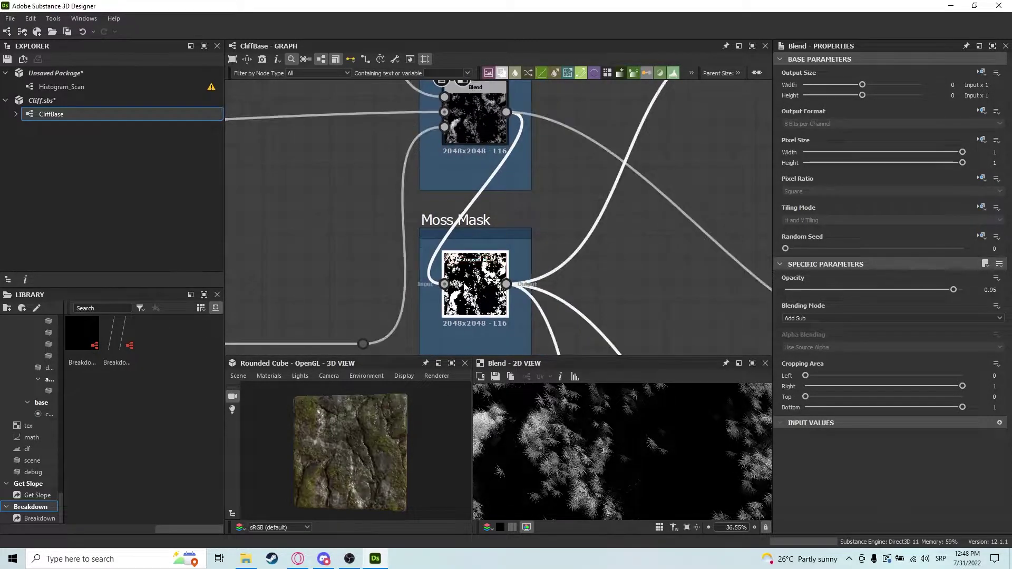
click(475, 284)
scroll(901, 422, down, 2)
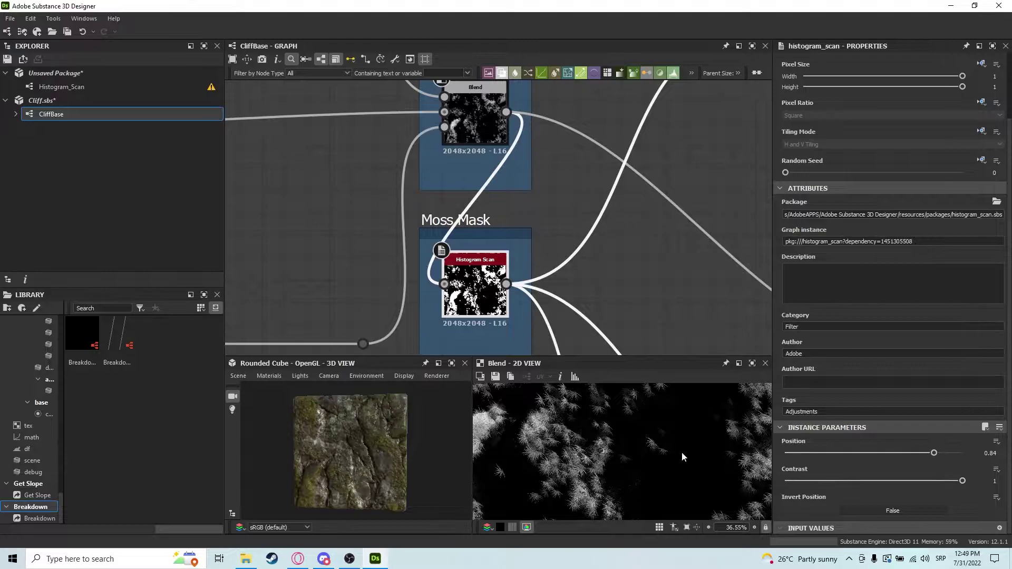
scroll(575, 450, up, 5)
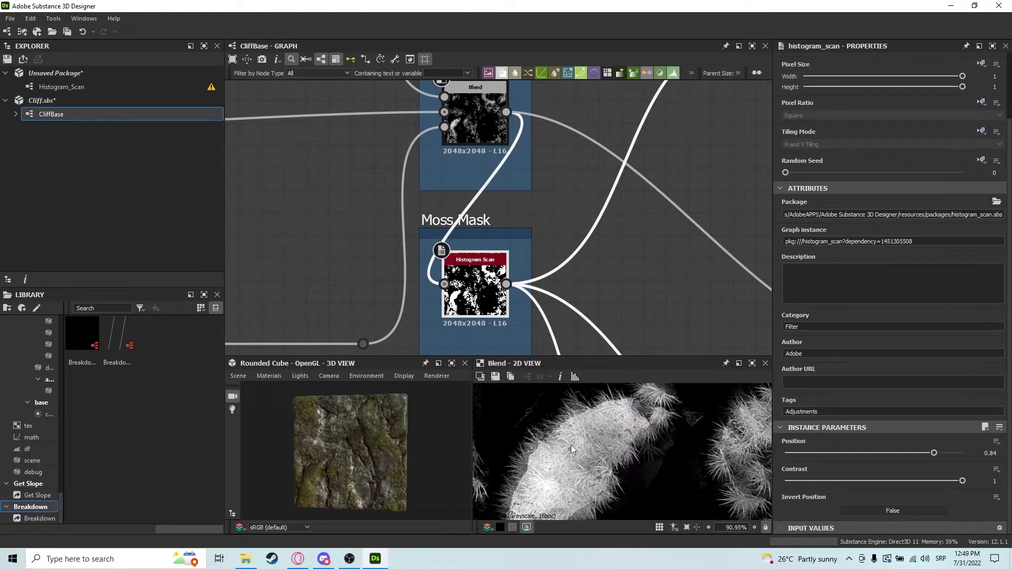
scroll(621, 219, down, 3)
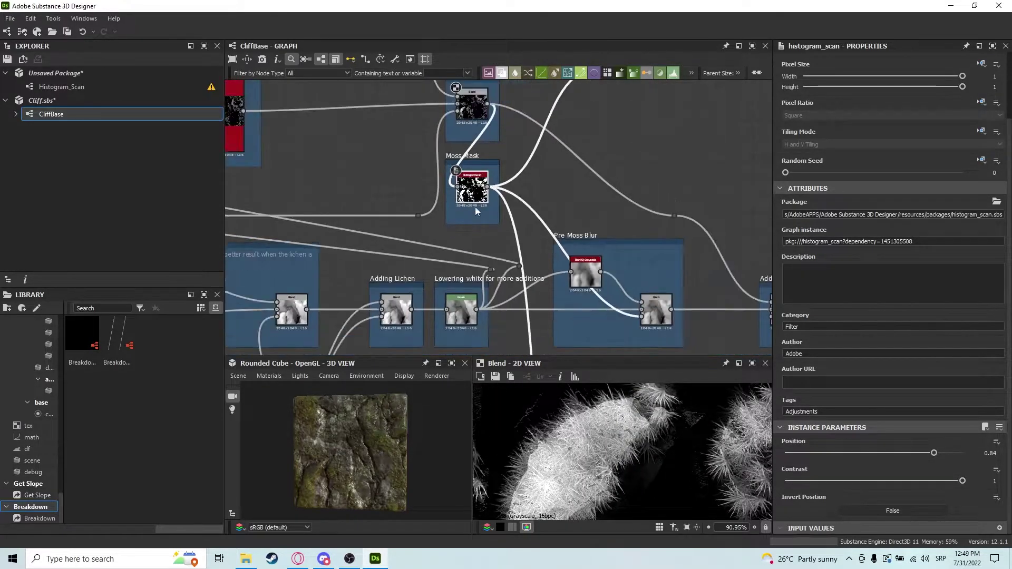
middle_drag(485, 210, 457, 183)
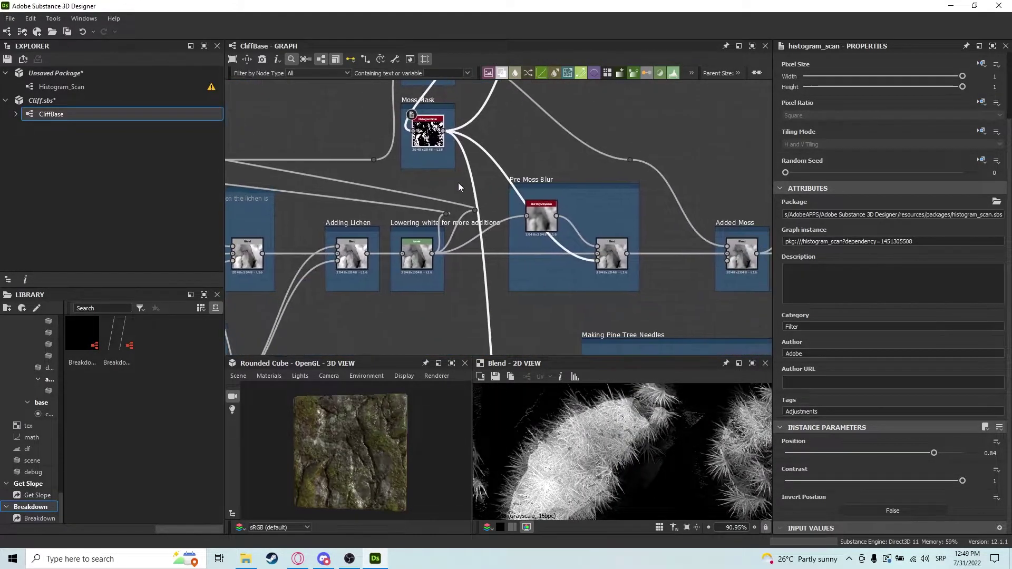
Zoom into the Pre Moss Blur frame and show its Copy blend at full opacity.
scroll(590, 238, up, 4)
scroll(614, 267, down, 3)
middle_drag(639, 286, 606, 151)
scroll(604, 158, down, 3)
middle_drag(572, 273, 532, 209)
middle_drag(523, 250, 509, 377)
scroll(524, 221, up, 8)
click(578, 226)
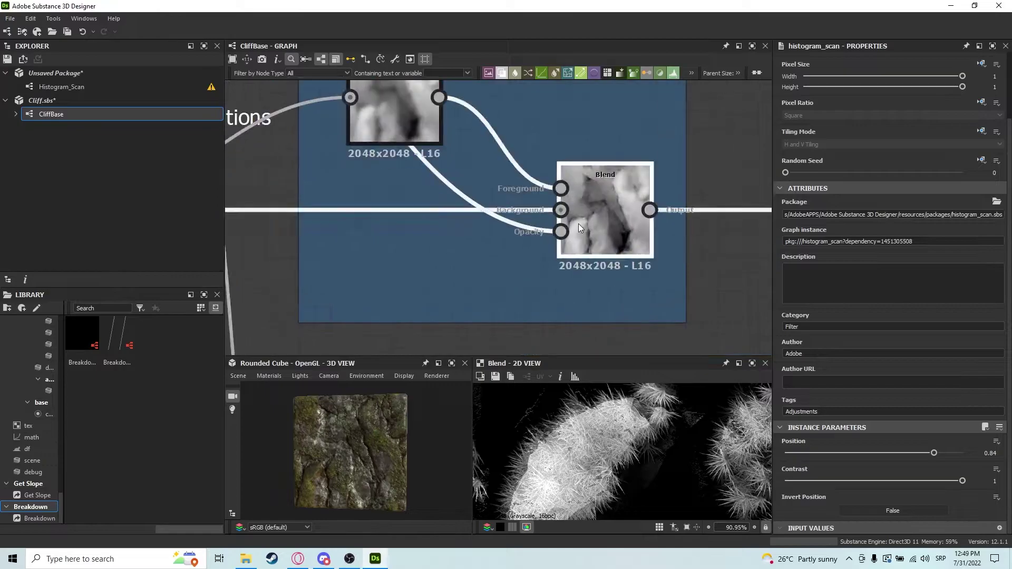
click(577, 224)
Preview the Moss Mask Histogram Scan's crisp white frond shapes at Position 0.84.
scroll(571, 438, up, 3)
middle_drag(530, 121, 575, 187)
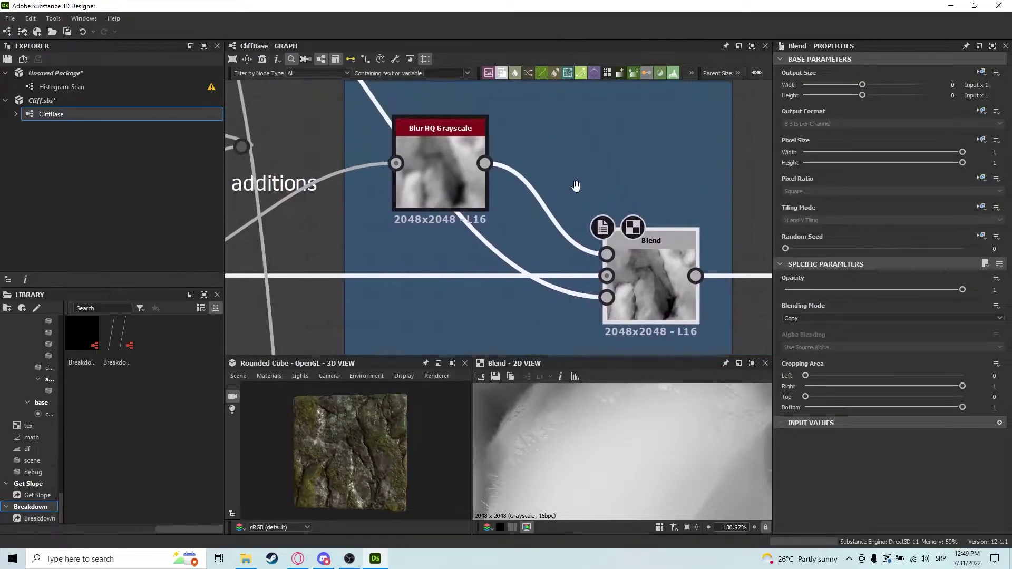
scroll(575, 186, down, 2)
scroll(567, 427, up, 2)
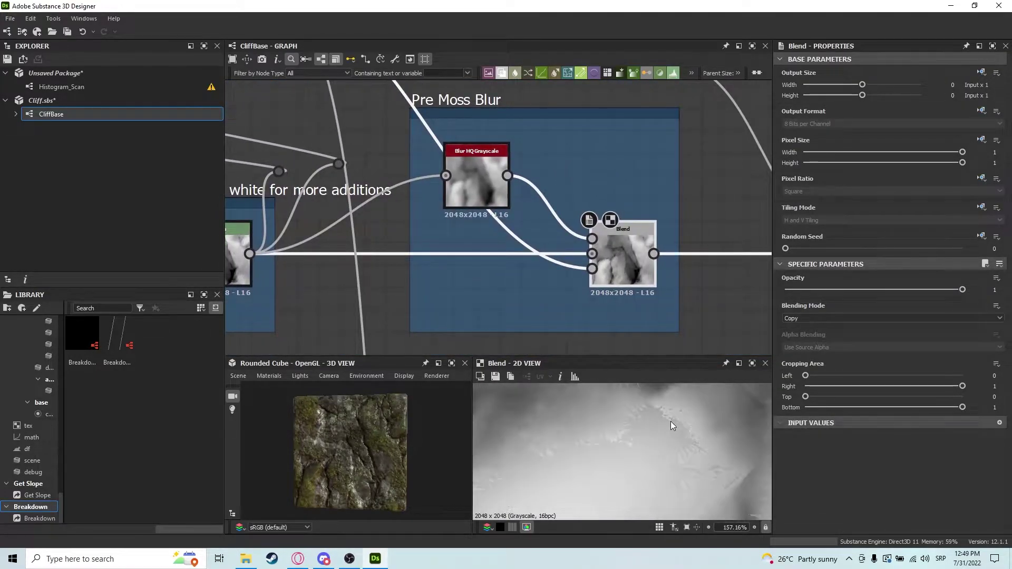
scroll(654, 427, down, 2)
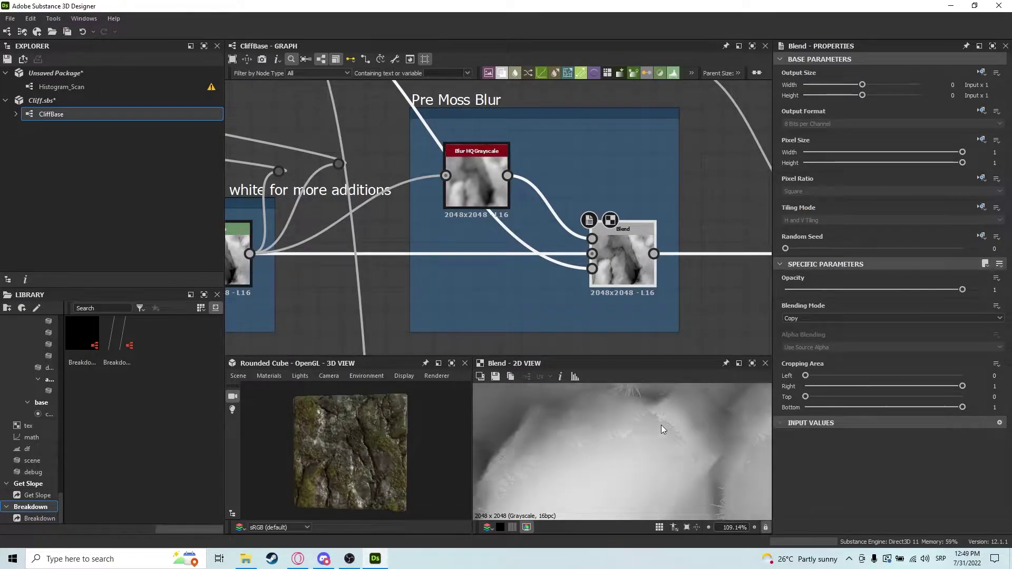
scroll(479, 217, down, 3)
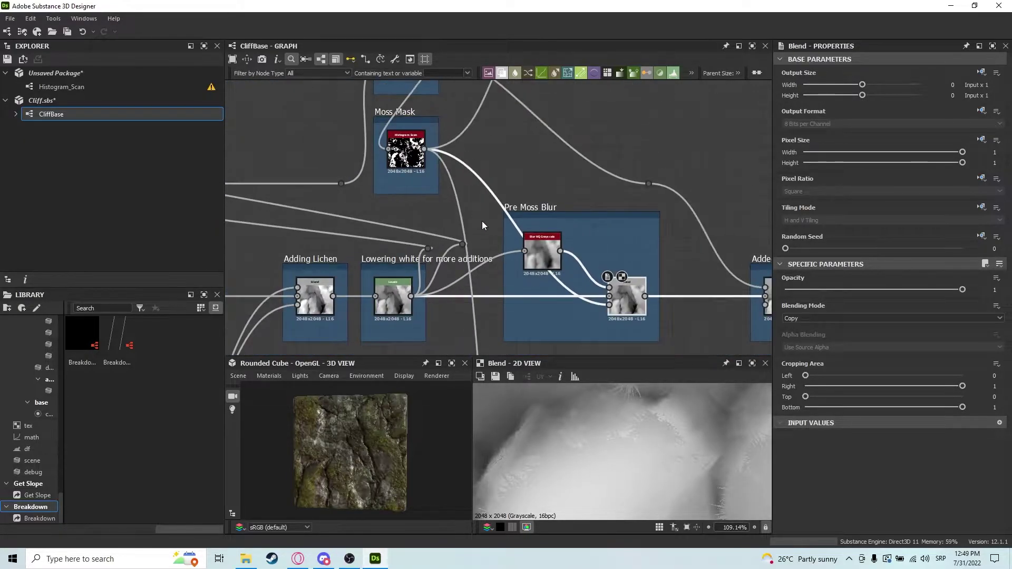
scroll(429, 190, up, 3)
double_click(429, 217)
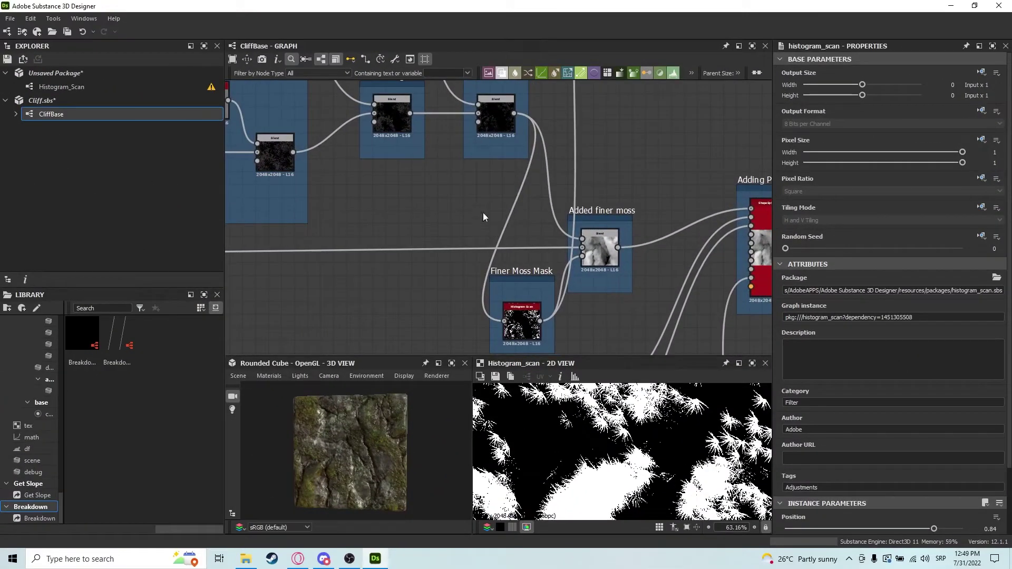
Preview the Finer Moss Mask Histogram Scan at Position 0.9, past the subtract blend and warp nodes.
middle_drag(483, 213, 498, 255)
click(502, 205)
middle_drag(540, 341, 549, 270)
scroll(615, 457, down, 3)
middle_drag(547, 329, 557, 262)
scroll(643, 422, up, 10)
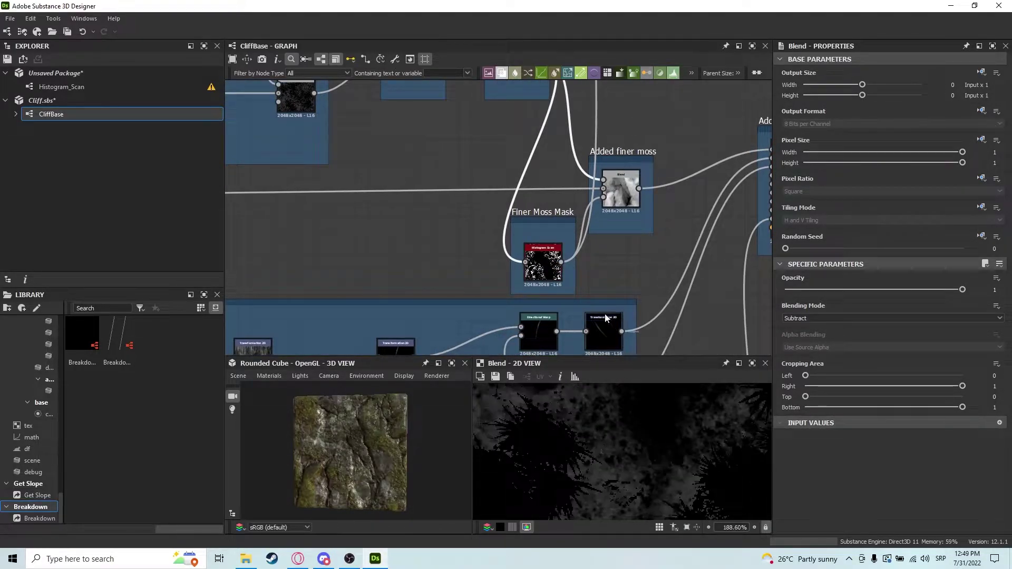
scroll(543, 269, up, 3)
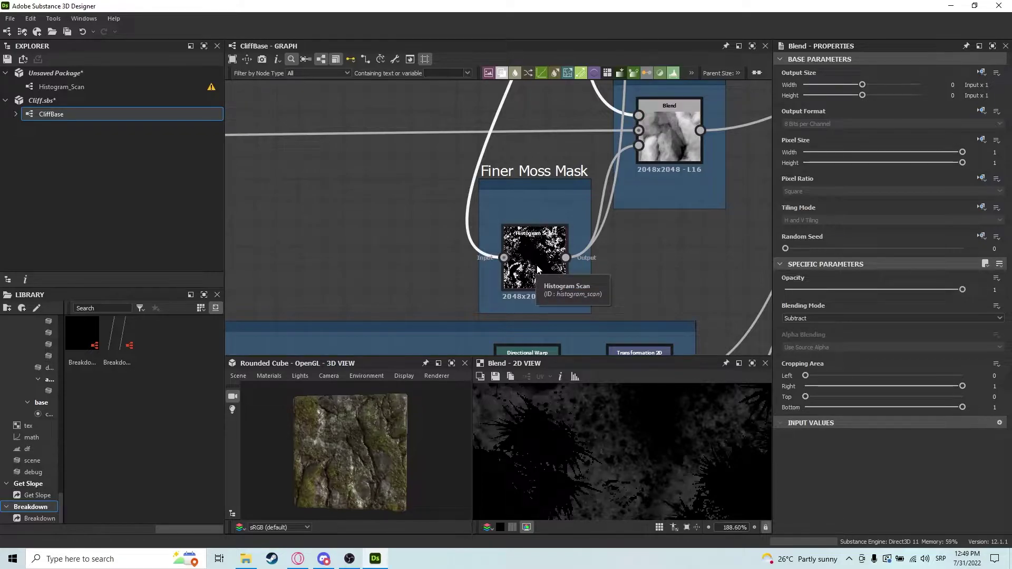
double_click(538, 269)
Preview the Added finer moss blend, Add (Linear Dodge) at 0.09 opacity.
scroll(569, 455, down, 5)
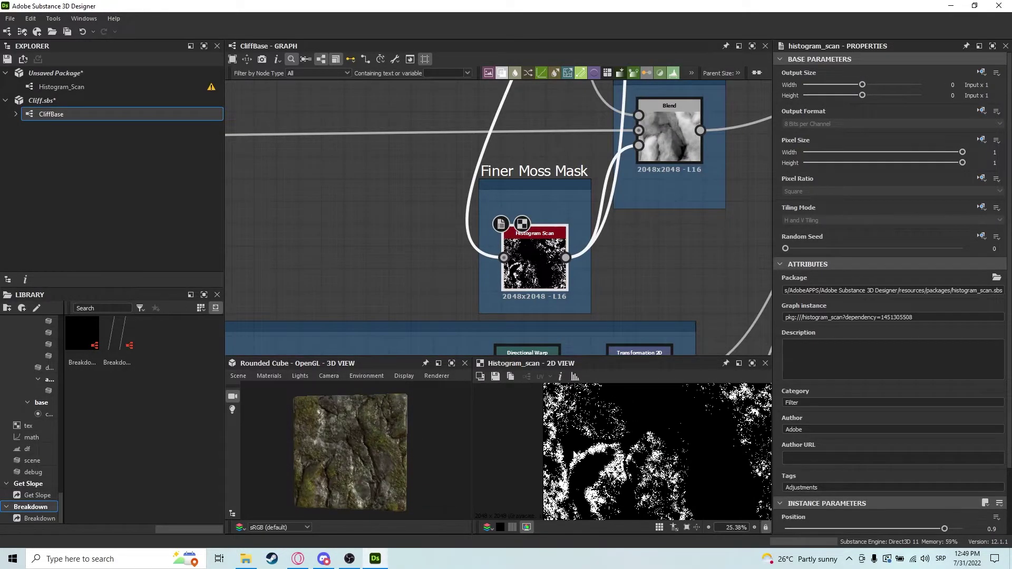
scroll(575, 443, up, 6)
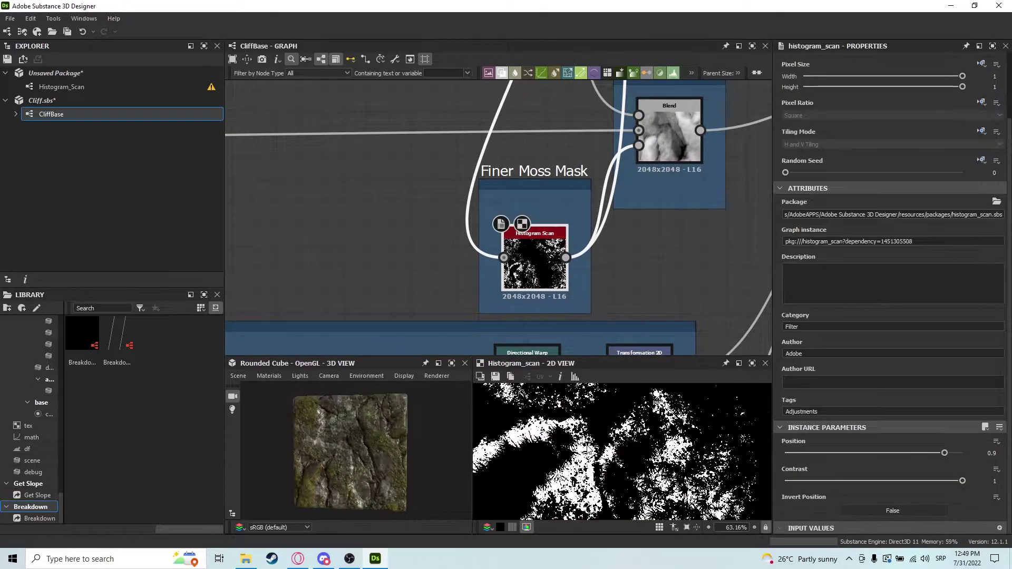
scroll(587, 448, up, 5)
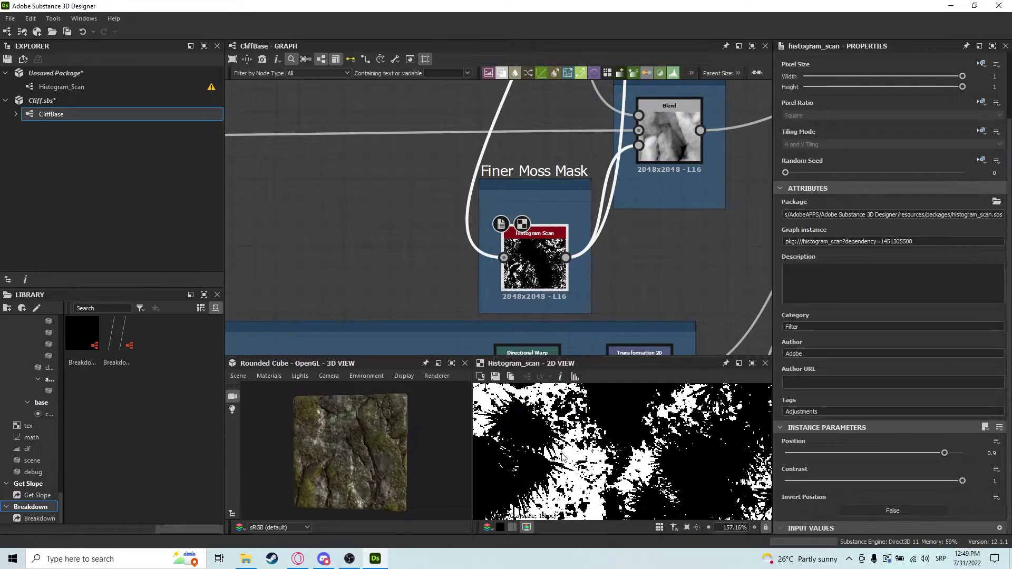
middle_drag(662, 238, 648, 293)
double_click(669, 193)
scroll(550, 453, down, 1)
scroll(580, 448, up, 1)
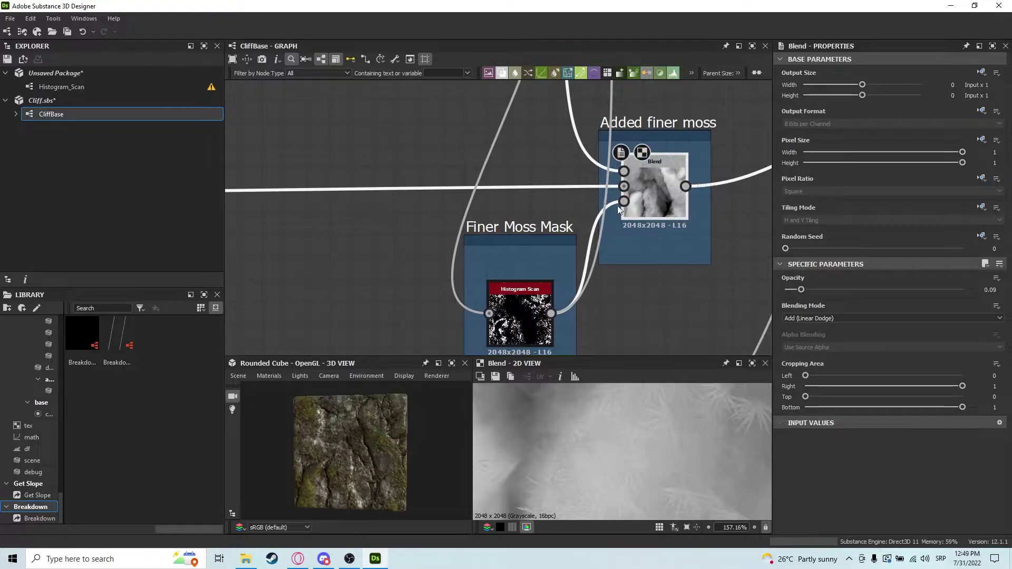
middle_drag(546, 198, 569, 294)
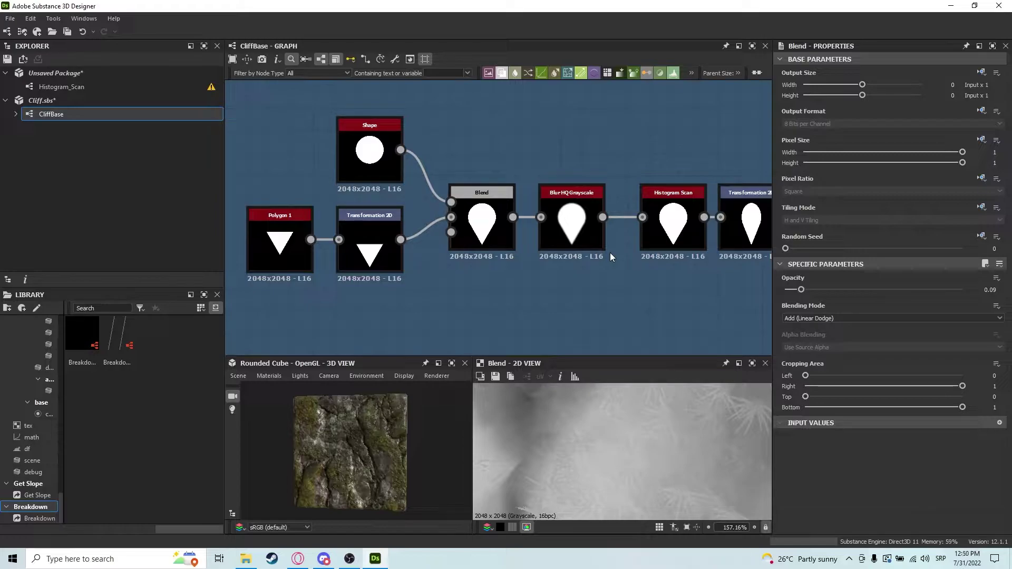
Preview the circle-and-triangle blend and the blurred teardrop shape in the shape chain.
middle_drag(681, 283, 621, 313)
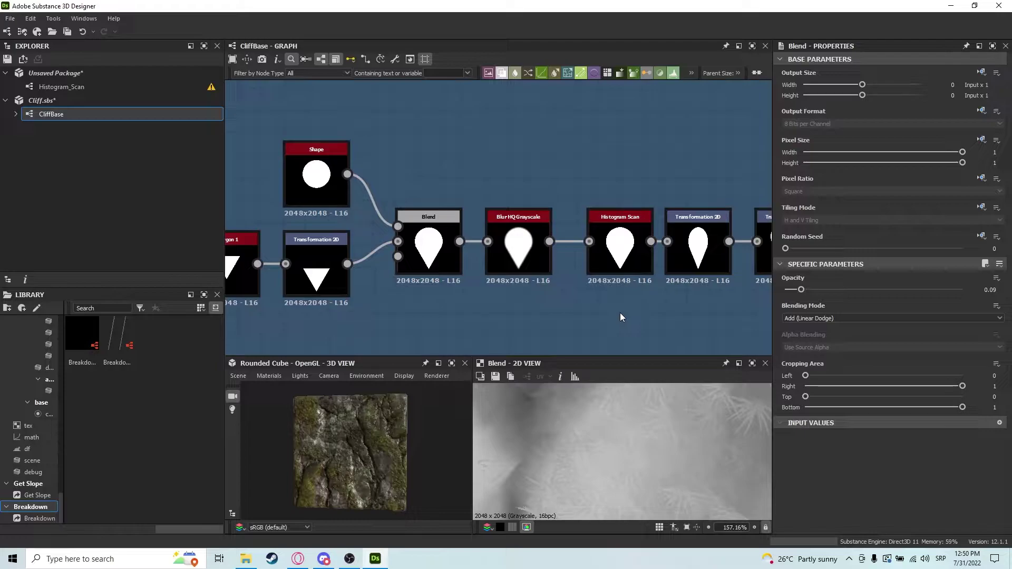
double_click(422, 230)
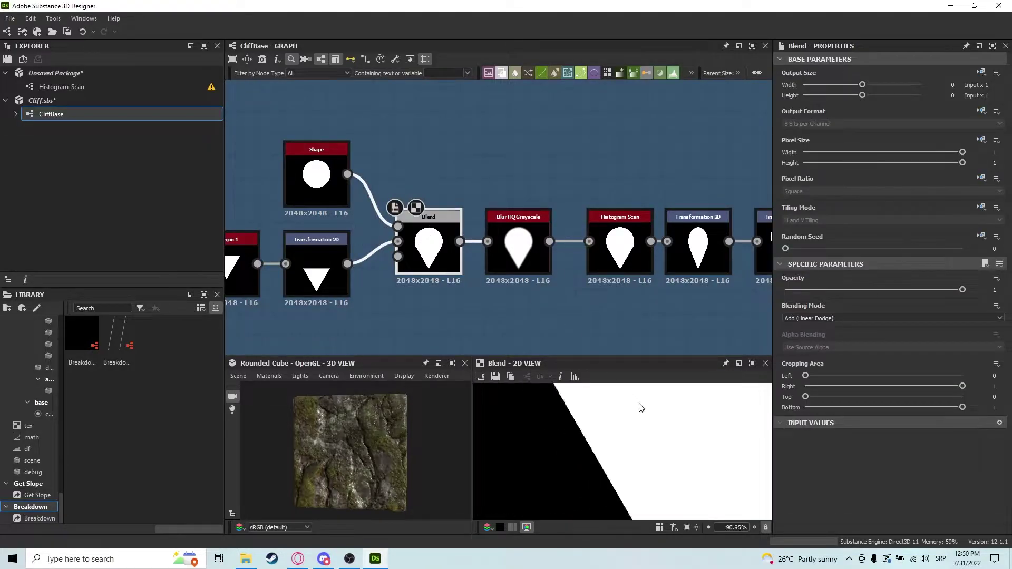
scroll(649, 422, down, 9)
middle_drag(660, 314, 564, 325)
scroll(461, 300, up, 2)
double_click(418, 246)
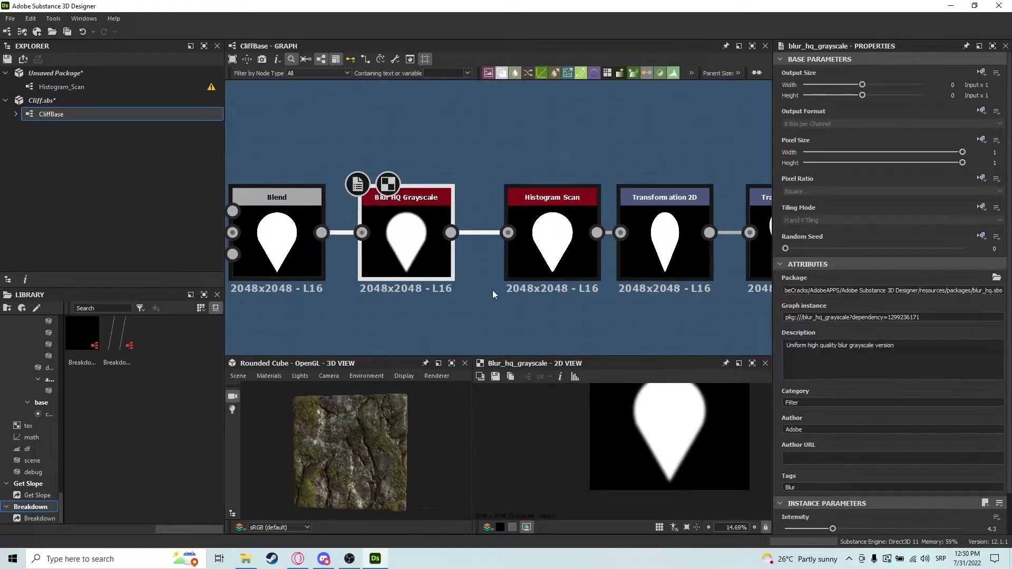
scroll(648, 429, up, 3)
scroll(632, 418, down, 2)
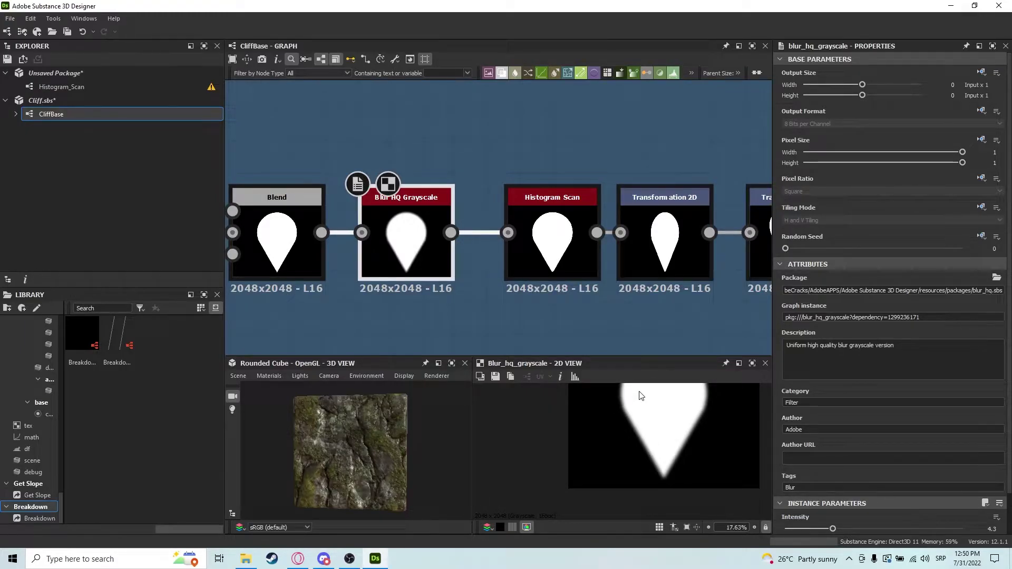
Compare the chain's Histogram Scan output with its starting Blend and nudge the scan node down-left.
middle_drag(561, 313, 482, 328)
double_click(473, 253)
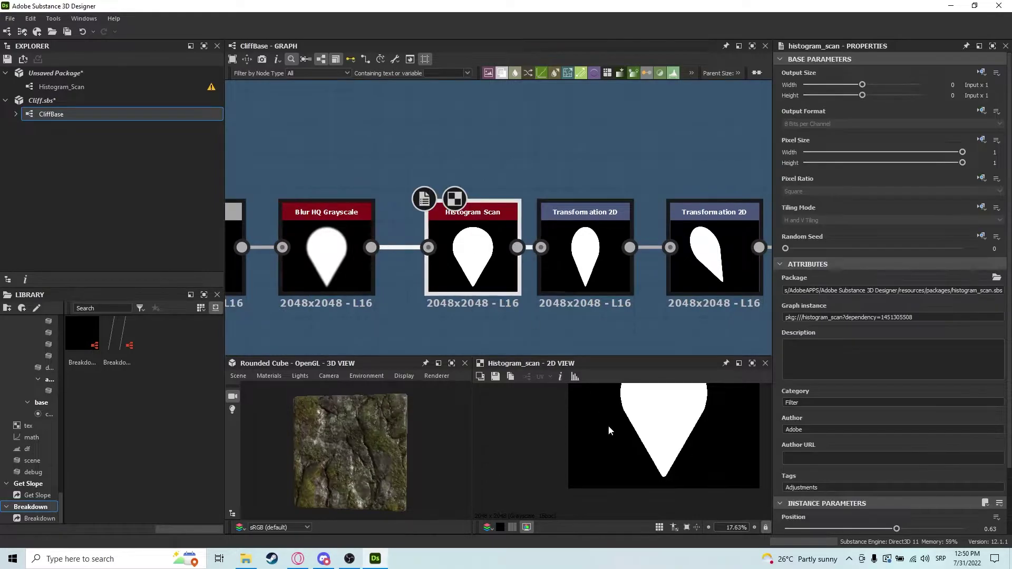
scroll(677, 483, up, 3)
scroll(677, 483, down, 2)
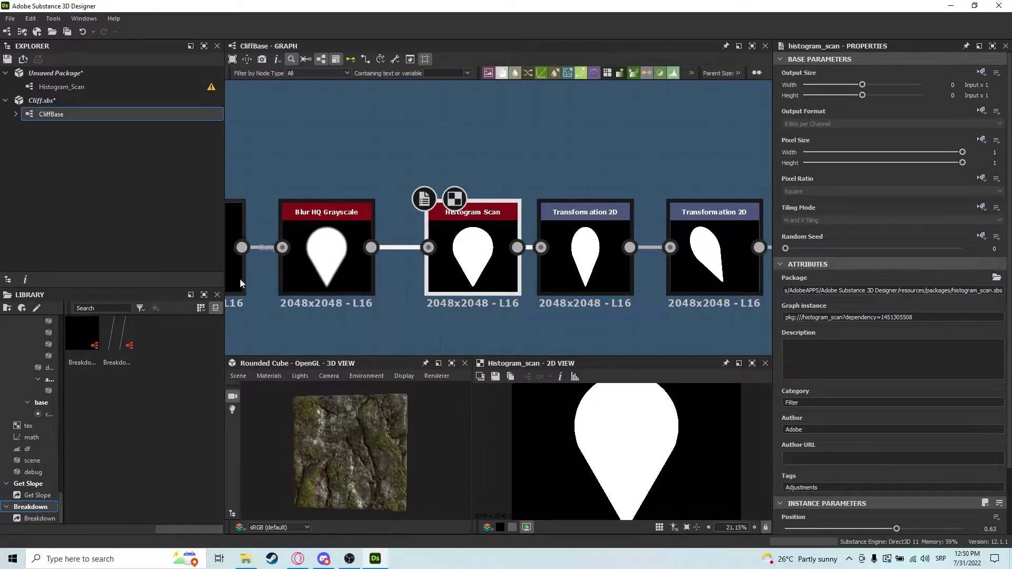
double_click(239, 279)
double_click(485, 276)
middle_drag(349, 281, 396, 283)
scroll(395, 282, down, 1)
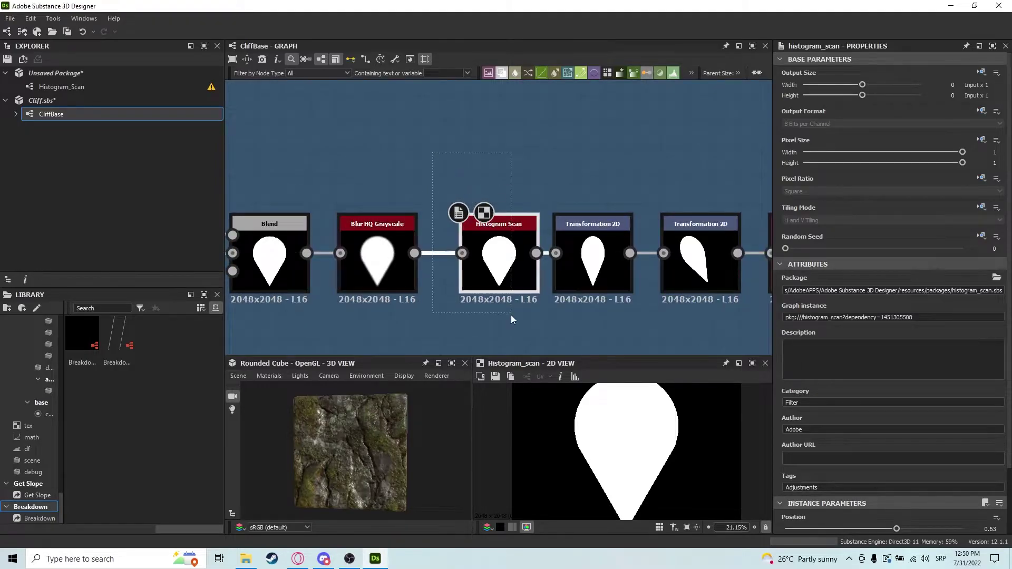
drag(514, 289, 499, 293)
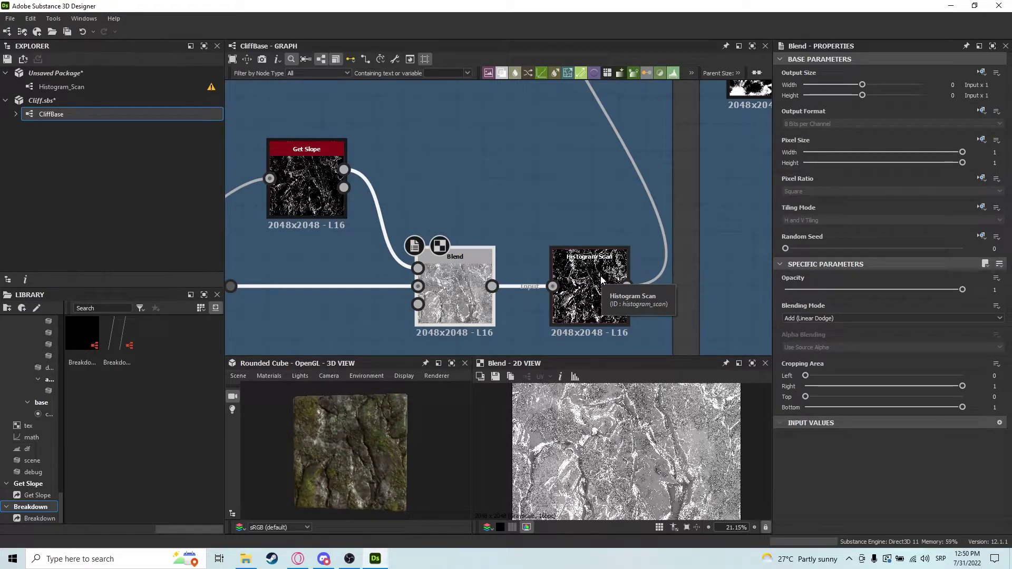
Preview the upper Blend's colour result.
scroll(558, 217, down, 5)
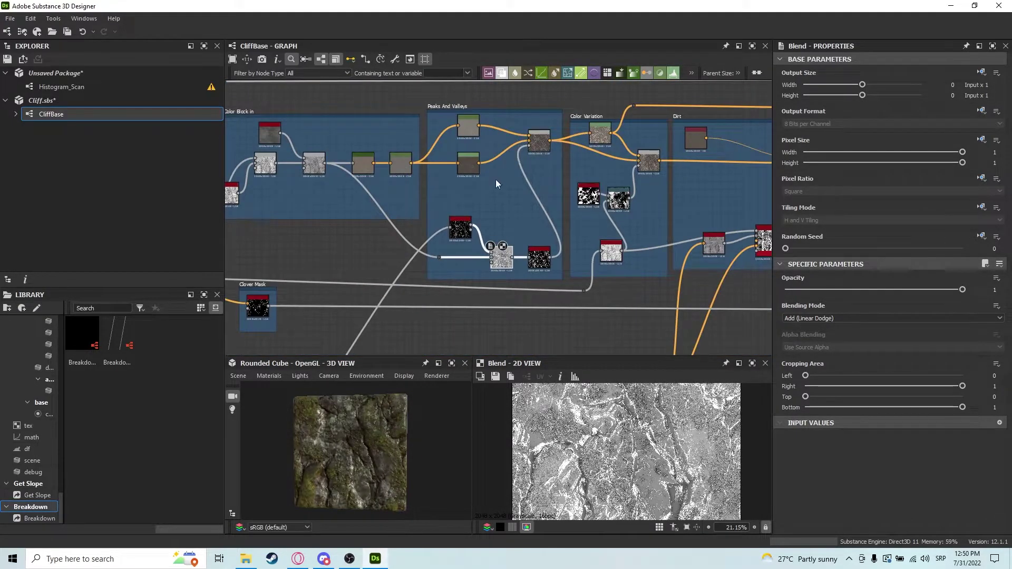
scroll(496, 184, up, 3)
double_click(561, 122)
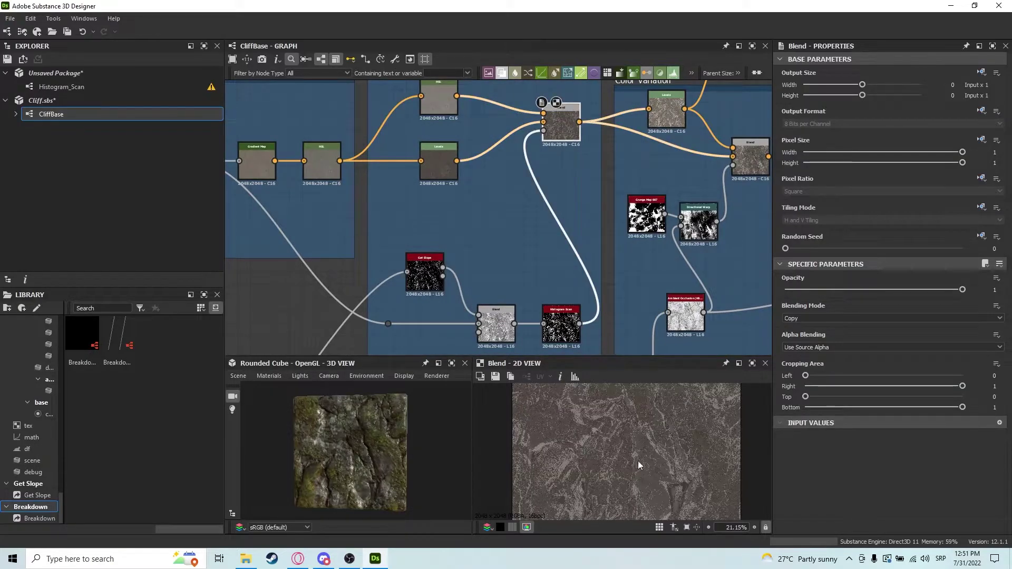
Preview the Histogram Scan after the Get Slope blend: a crisp rock mask at Position 0.27.
scroll(640, 463, up, 6)
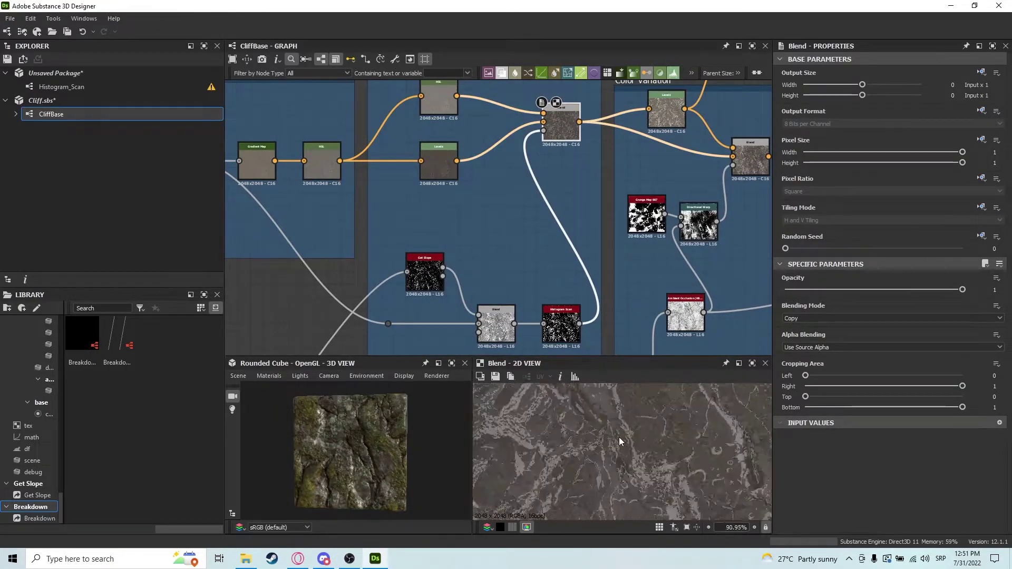
scroll(619, 442, down, 3)
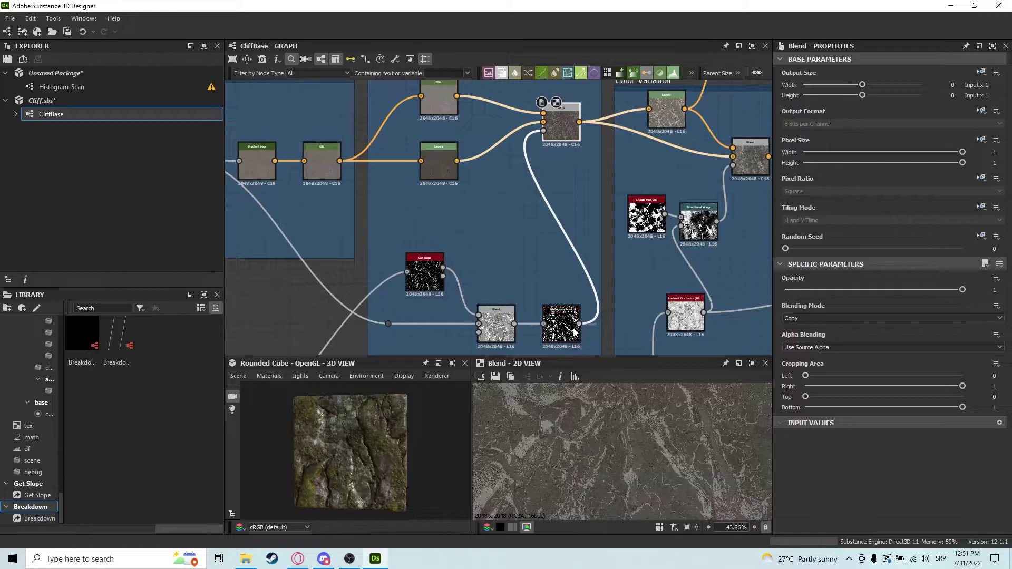
scroll(435, 214, up, 5)
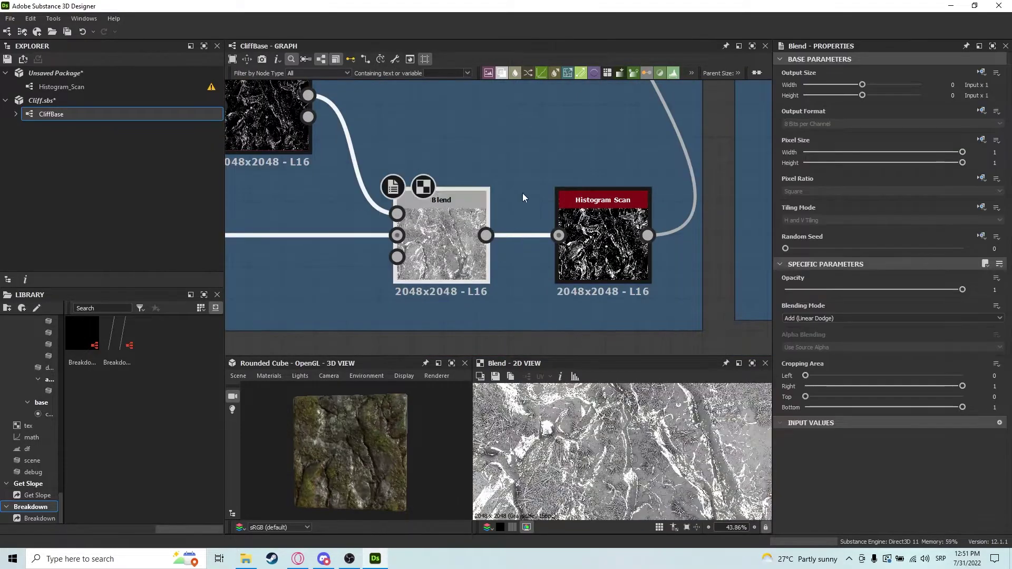
scroll(622, 444, down, 5)
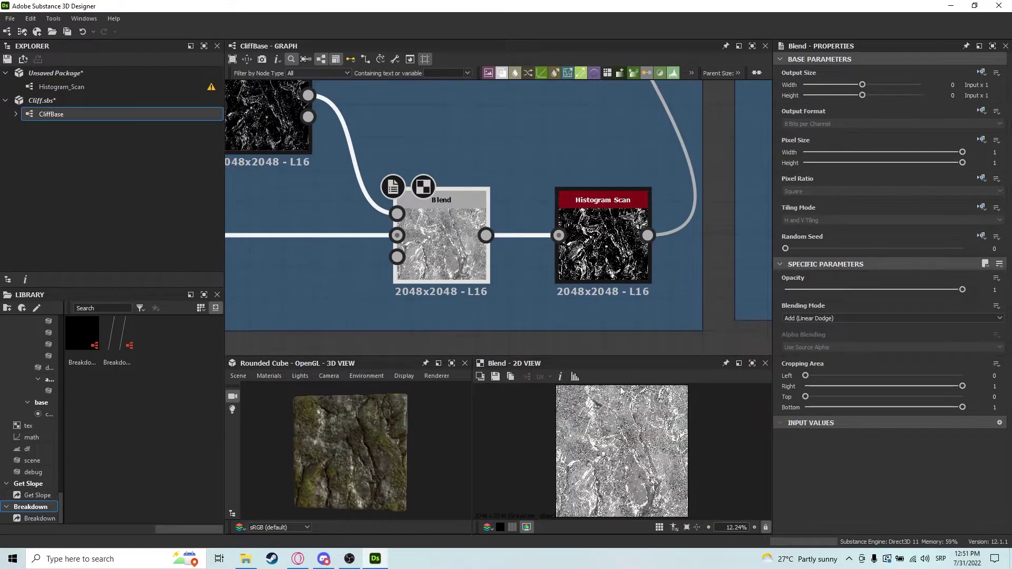
scroll(486, 110, down, 3)
middle_drag(490, 130, 484, 250)
middle_drag(488, 197, 466, 117)
scroll(494, 261, up, 4)
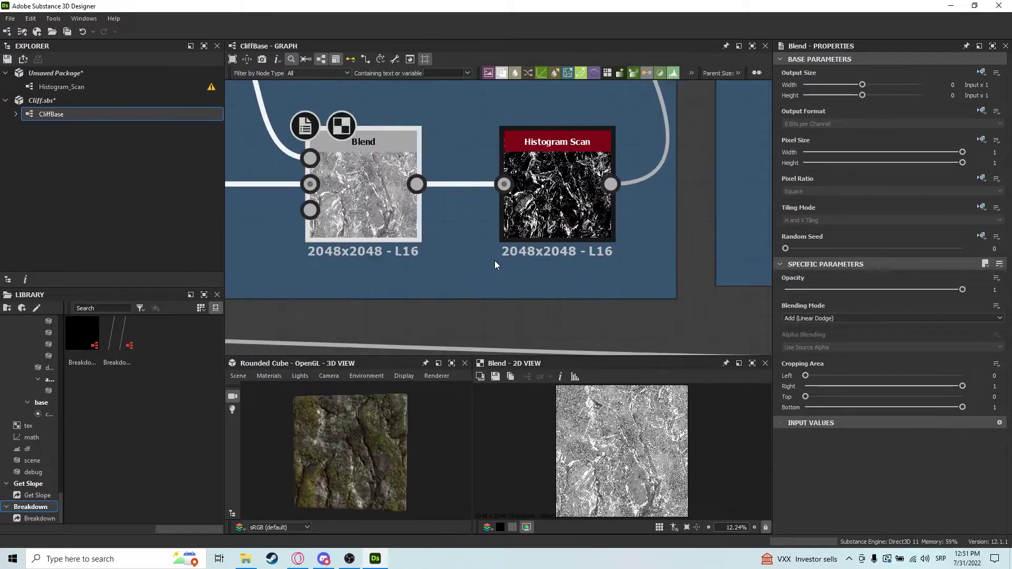
double_click(561, 194)
scroll(645, 477, up, 4)
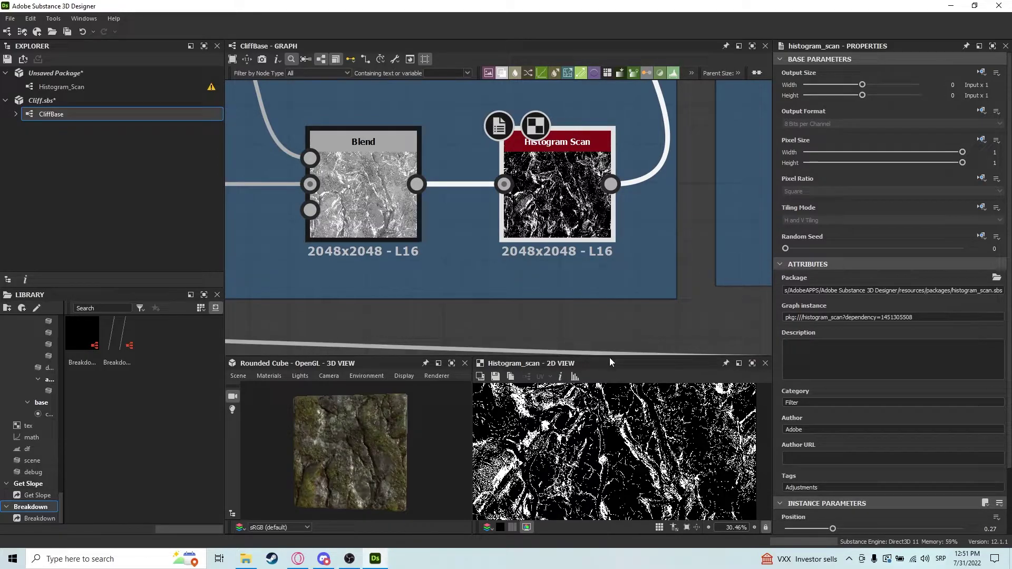
Drag the splitter up to enlarge the 3D and 2D preview areas.
drag(609, 356, 606, 247)
scroll(603, 367, down, 2)
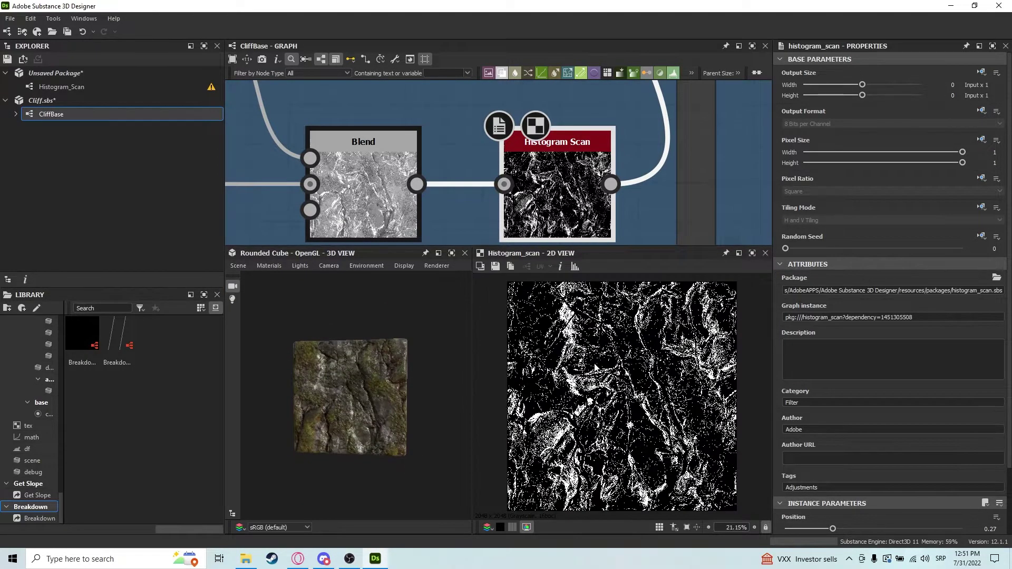
scroll(595, 365, up, 1)
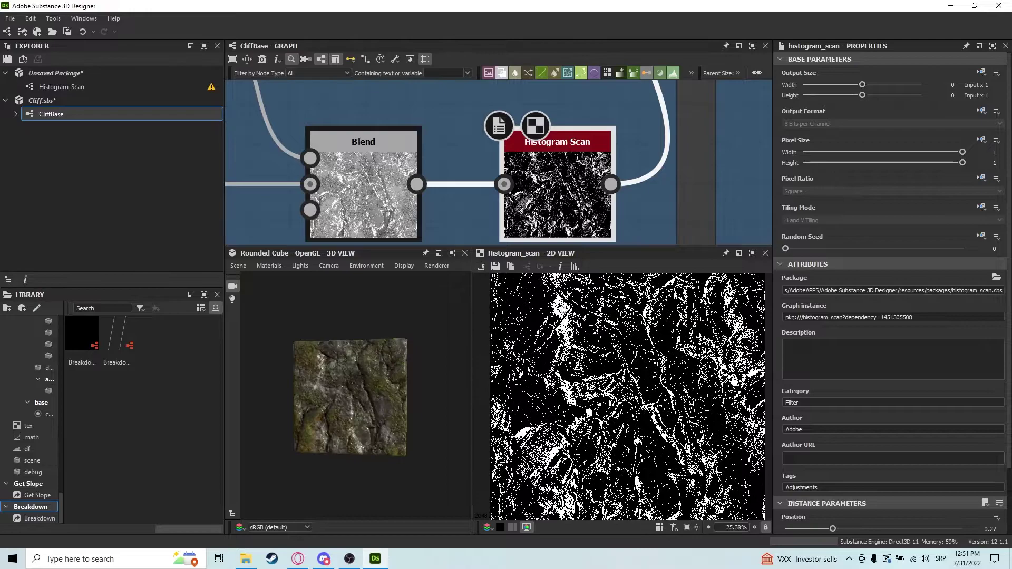
scroll(608, 364, up, 10)
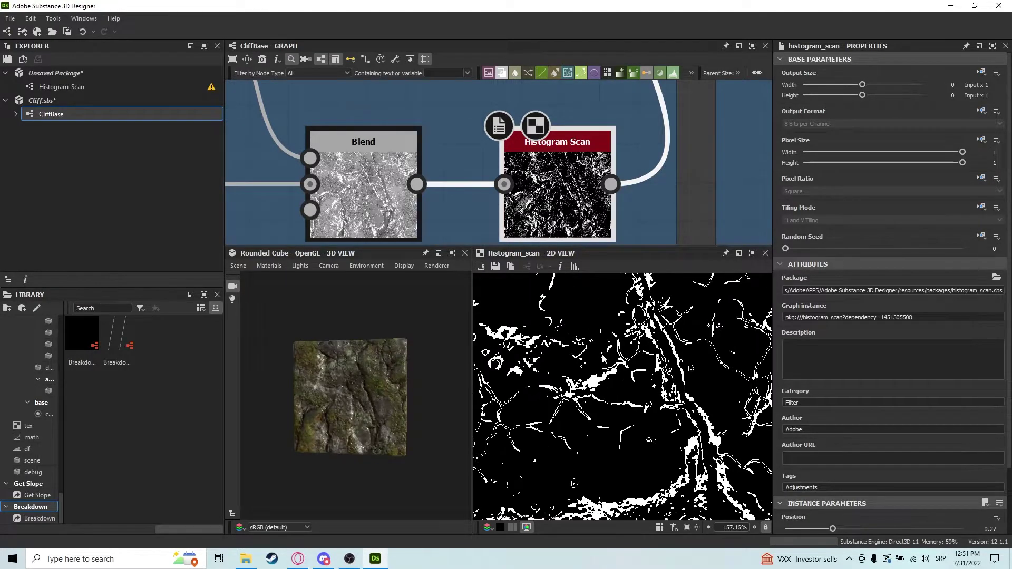
scroll(829, 490, down, 3)
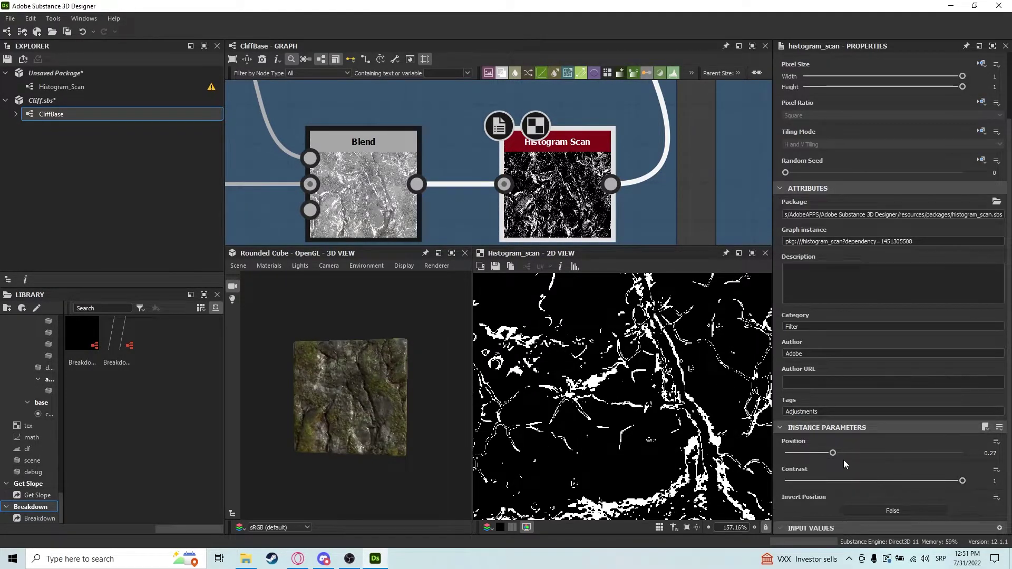
Set the Histogram Scan Position to 0.23, try a lower Contrast, then restore Contrast to 1.
mouse_move(832, 454)
mouse_down()
mouse_move(820, 455)
mouse_move(848, 456)
mouse_move(827, 455)
mouse_up()
drag(944, 483, 905, 481)
scroll(666, 378, down, 4)
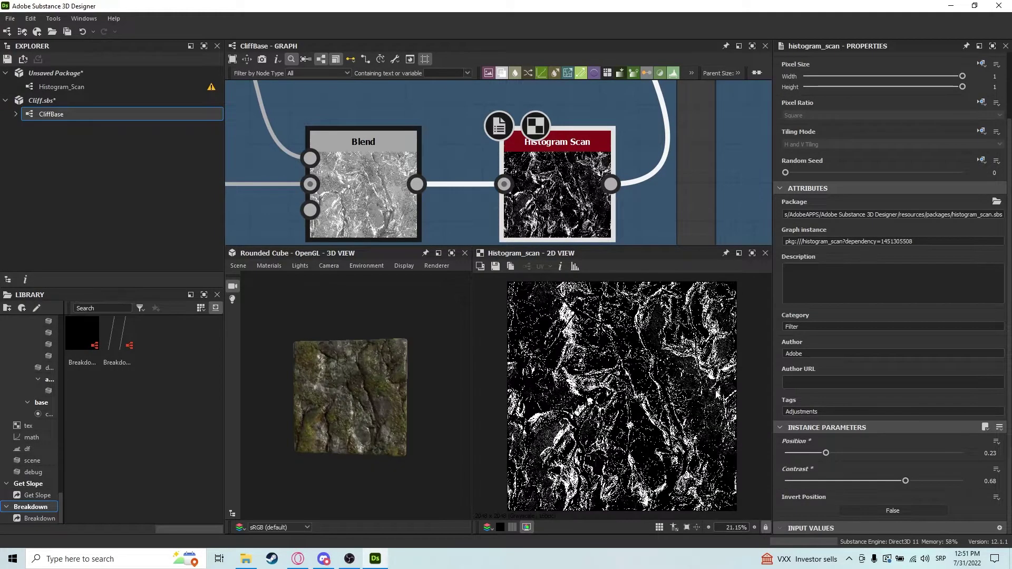
drag(928, 481, 963, 481)
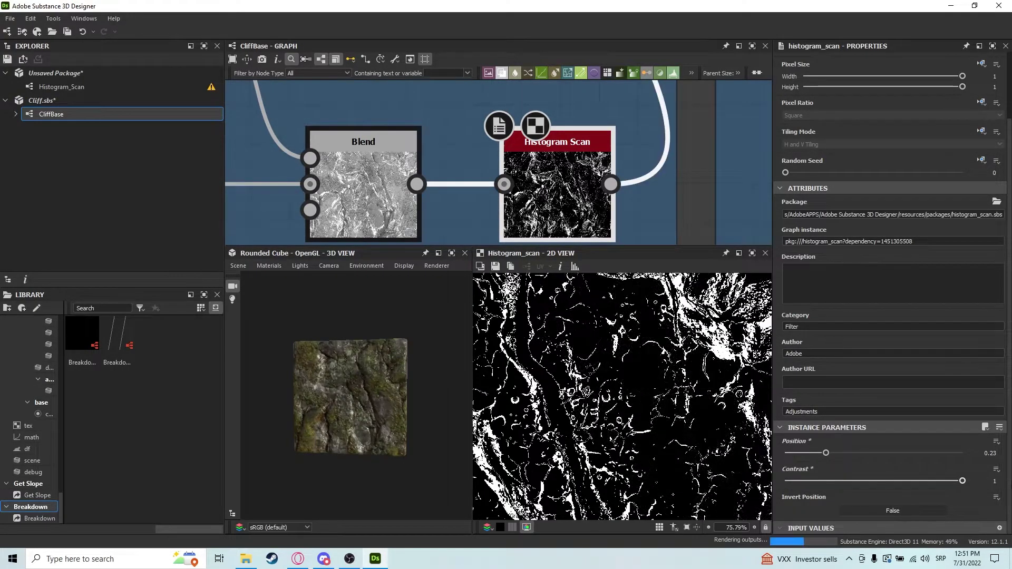
scroll(622, 396, down, 7)
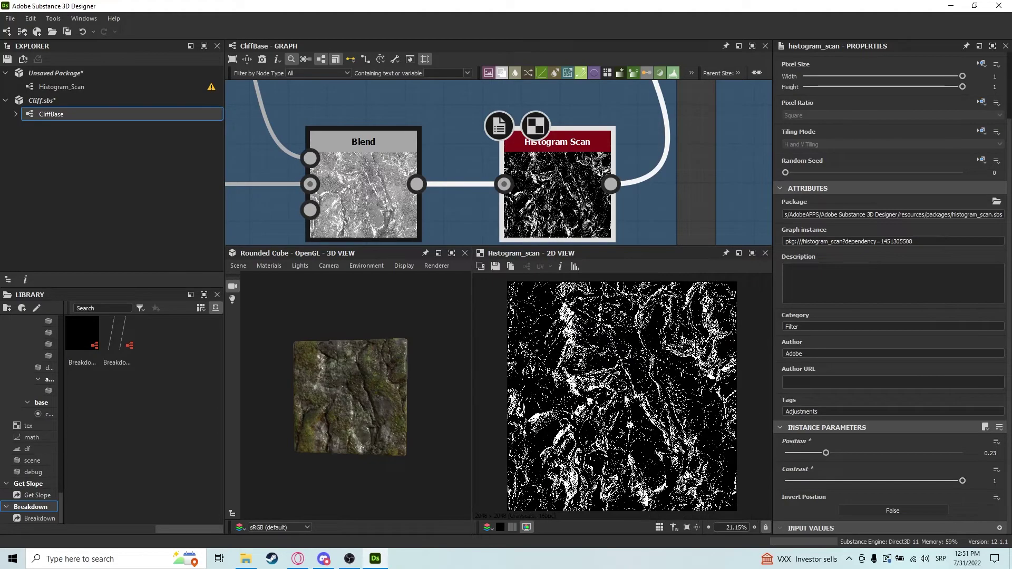
Pan the graph to the colour Blend node and preview it in the 2D view.
scroll(501, 296, down, 1)
middle_drag(491, 108, 544, 238)
middle_drag(527, 103, 547, 264)
middle_drag(616, 132, 571, 213)
double_click(571, 213)
Compare the HSL node's output with the Copy-mode Blend, then zoom out to the whole cliff graph.
scroll(561, 163, down, 4)
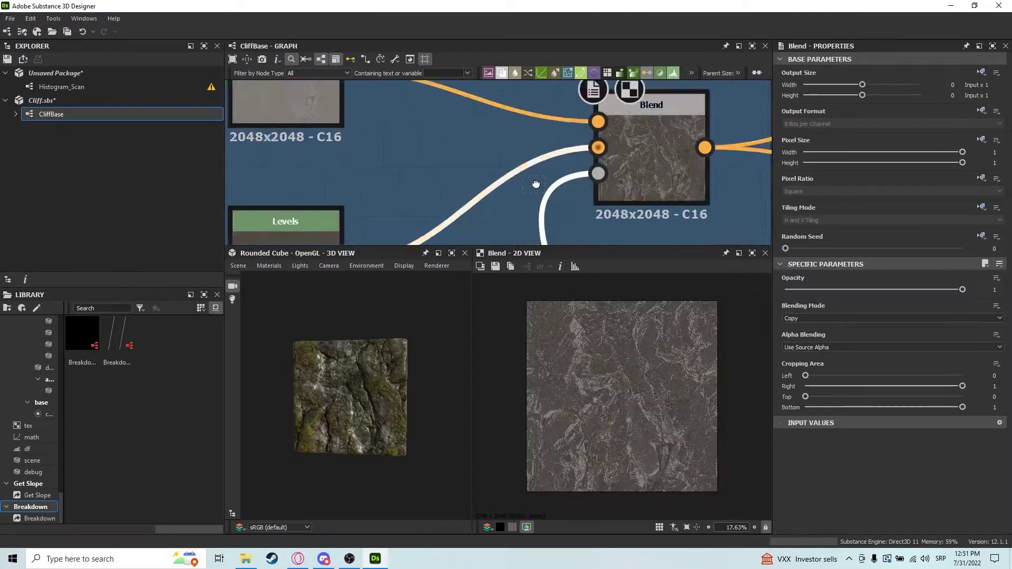
scroll(435, 188, up, 2)
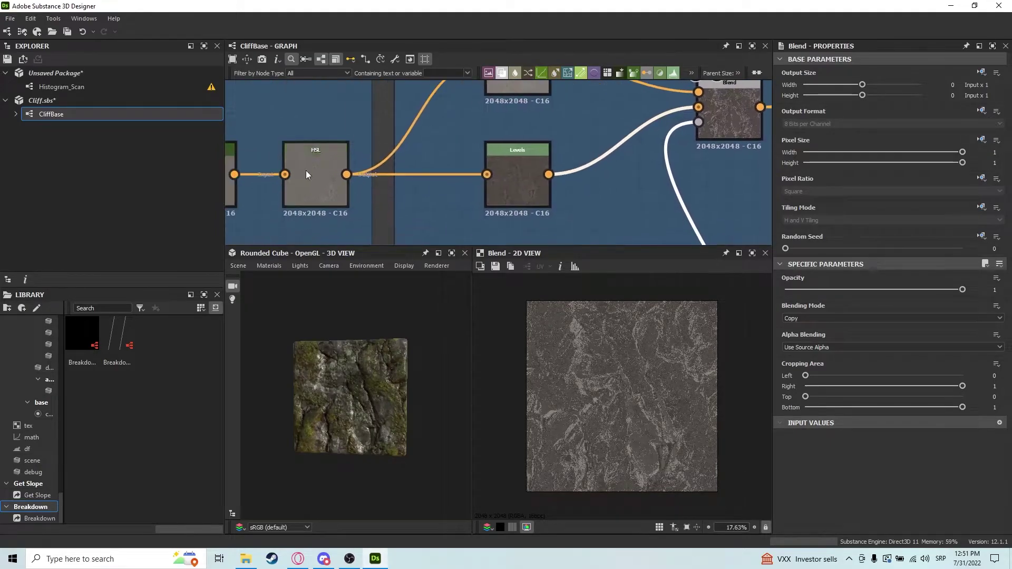
double_click(299, 172)
double_click(652, 144)
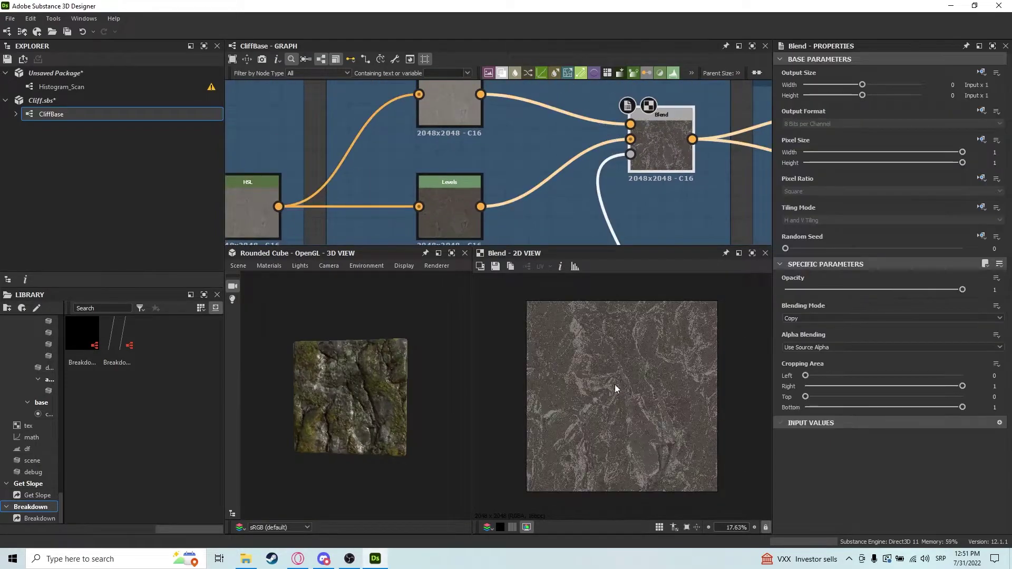
scroll(615, 384, up, 4)
scroll(556, 85, down, 4)
scroll(563, 187, up, 3)
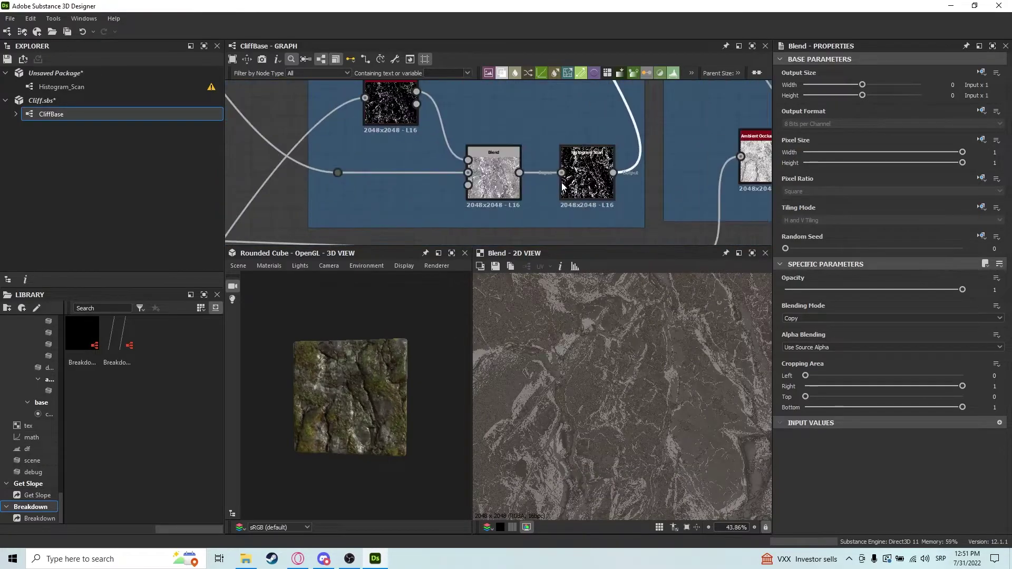